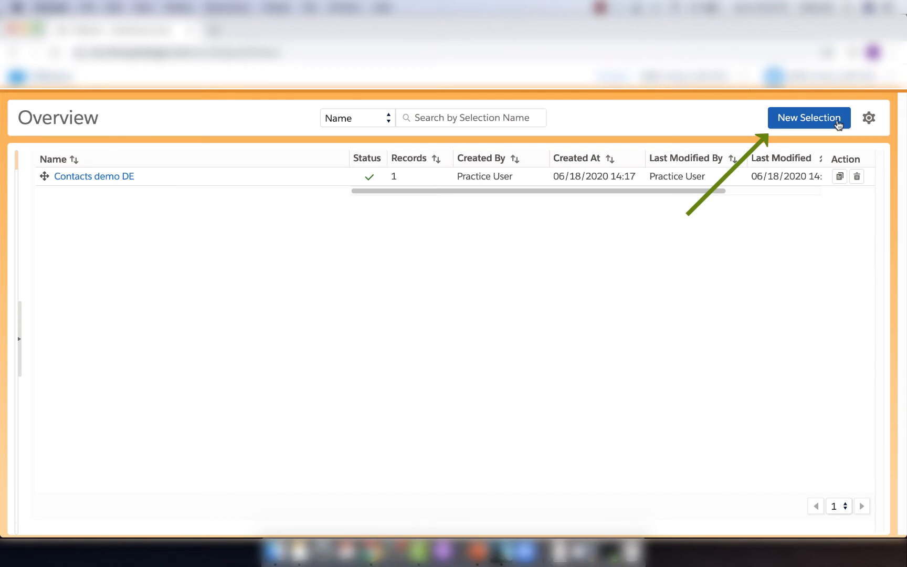
# Create a new selection named Not Opened In Last 14 Days and add the DESELECT_DEMO_Contacts data extension with its default alias.
pyautogui.click(838, 124)
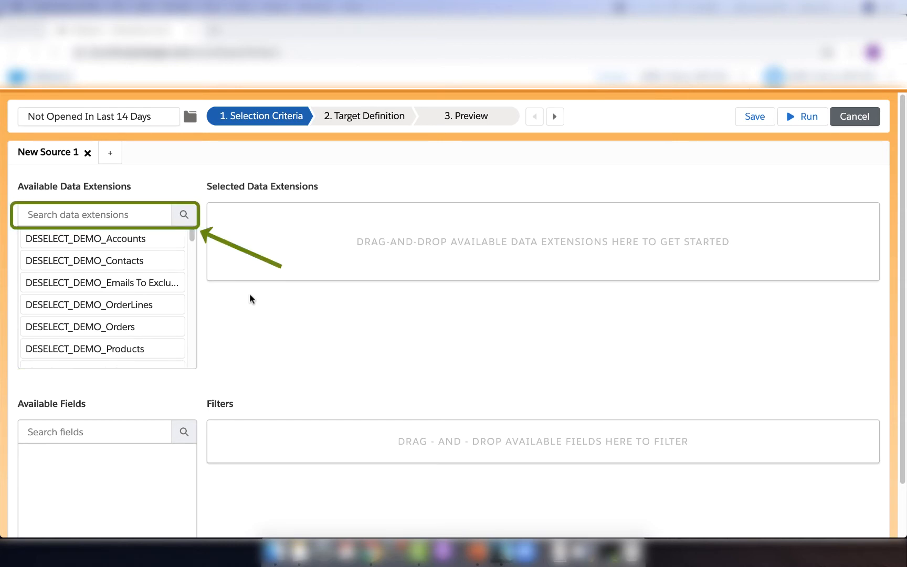
pyautogui.click(122, 214)
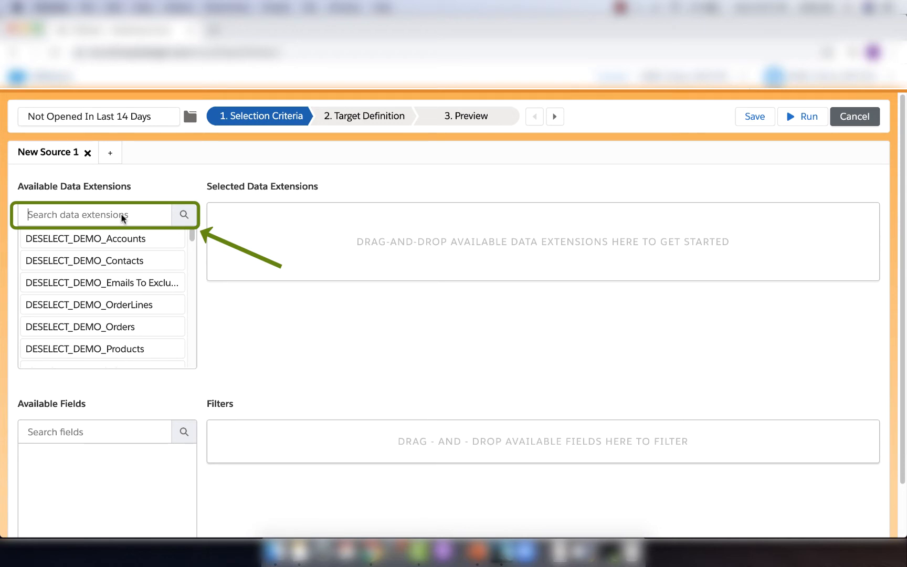
pyautogui.click(121, 218)
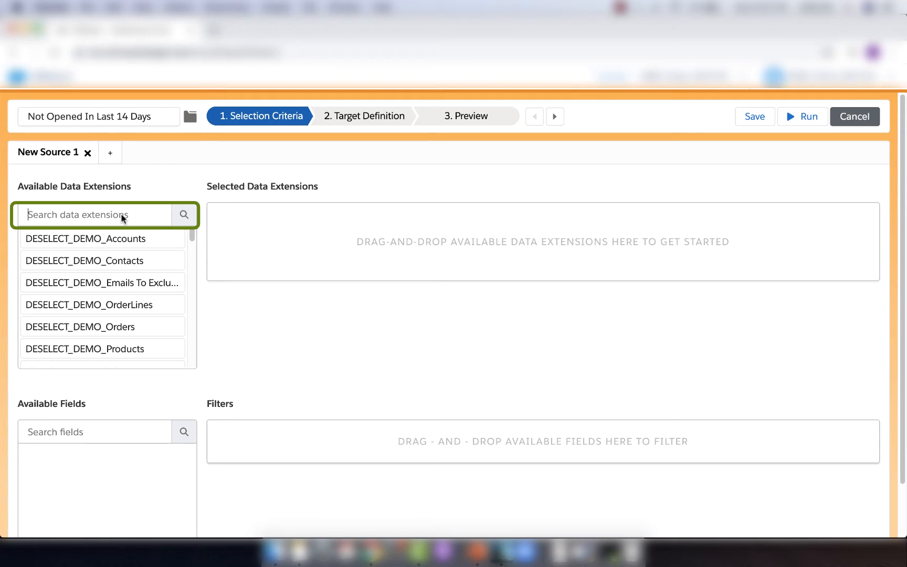
pyautogui.write('contacts')
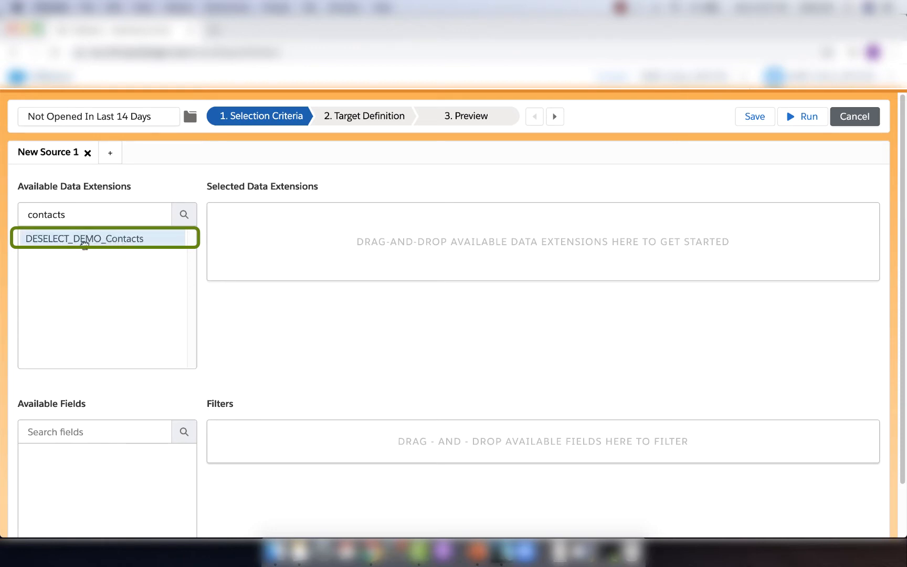
pyautogui.moveTo(87, 247); pyautogui.dragTo(522, 265)
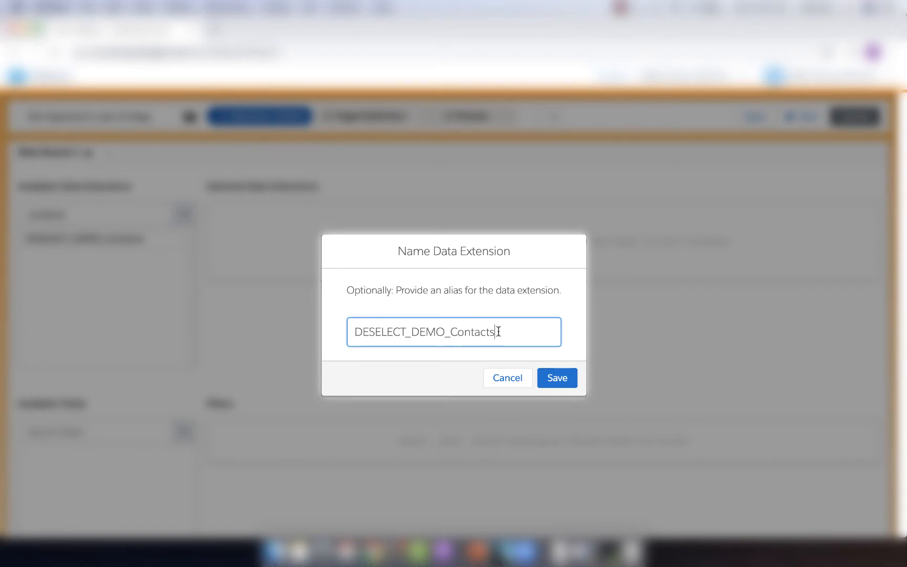
pyautogui.click(553, 378)
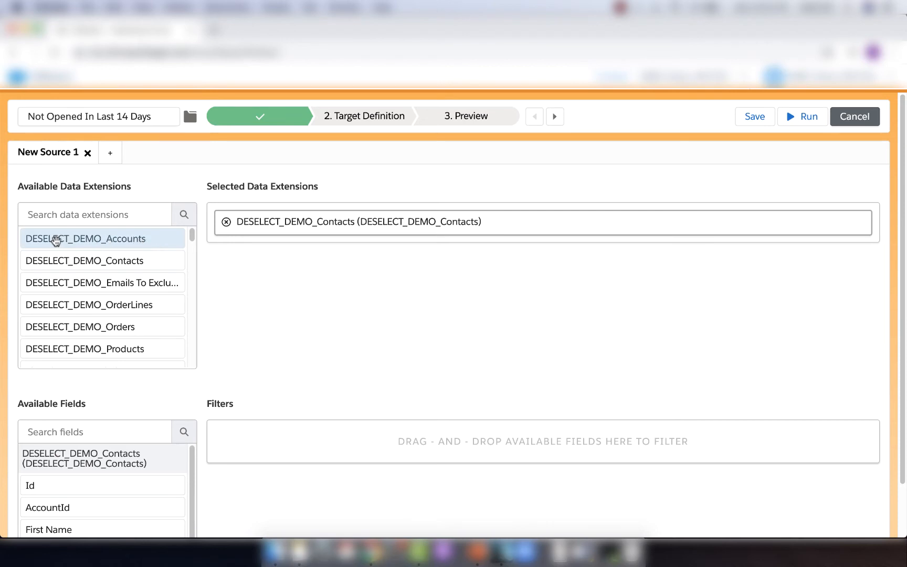
# Try adding DESELECT_DEMO_Accounts with its default alias and go through each relationship type between Contacts and Accounts, ending with Accounts without matching Contacts.
pyautogui.moveTo(83, 240); pyautogui.dragTo(383, 227)
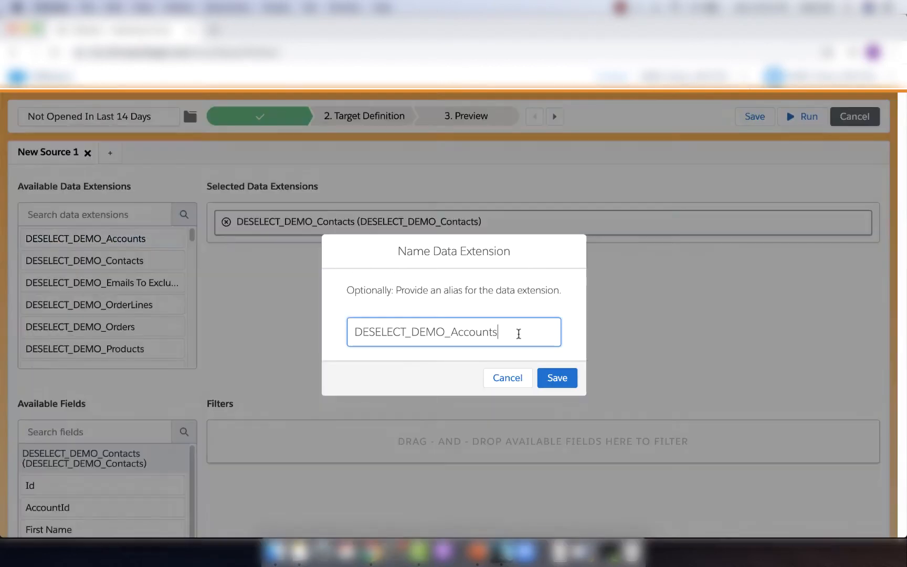
pyautogui.click(554, 376)
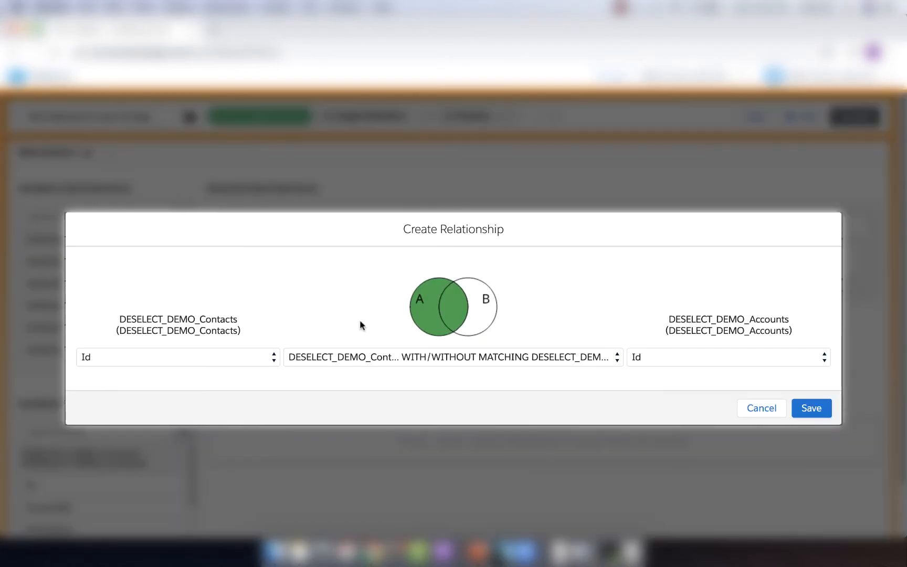
pyautogui.click(393, 357)
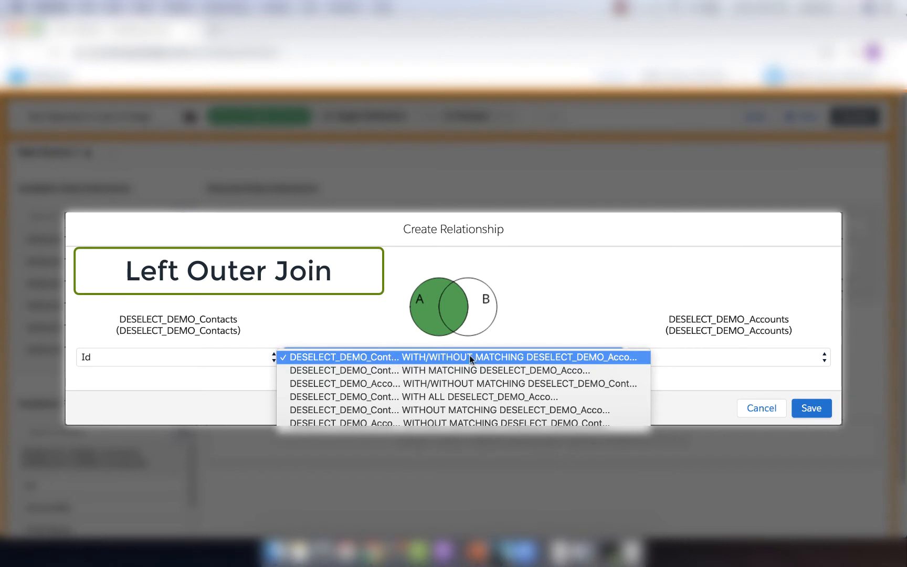
pyautogui.click(466, 369)
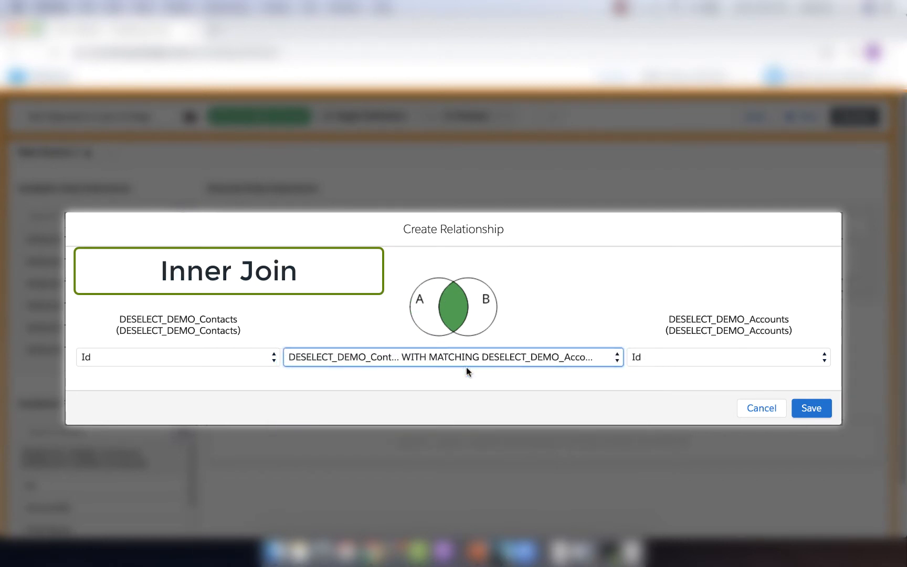
pyautogui.click(466, 367)
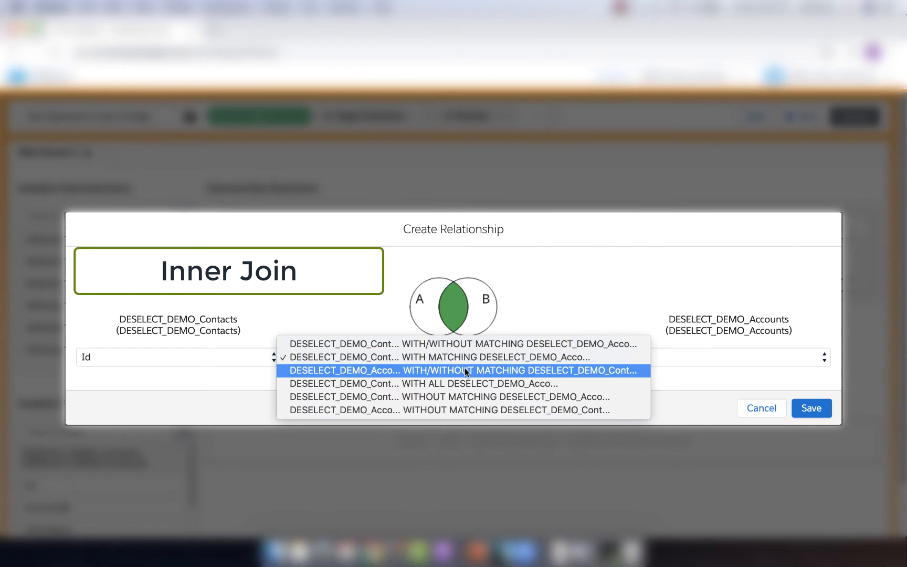
pyautogui.click(465, 370)
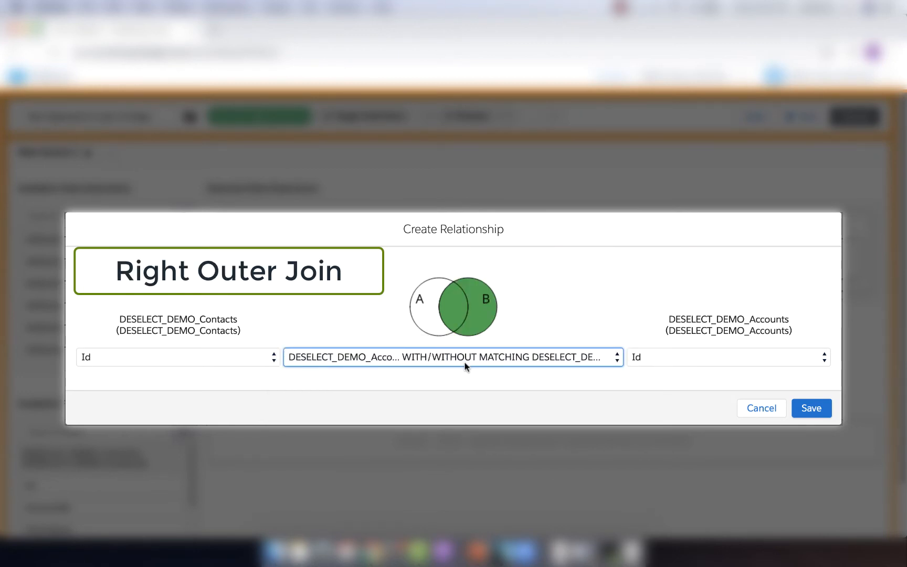
pyautogui.click(465, 361)
pyautogui.click(465, 371)
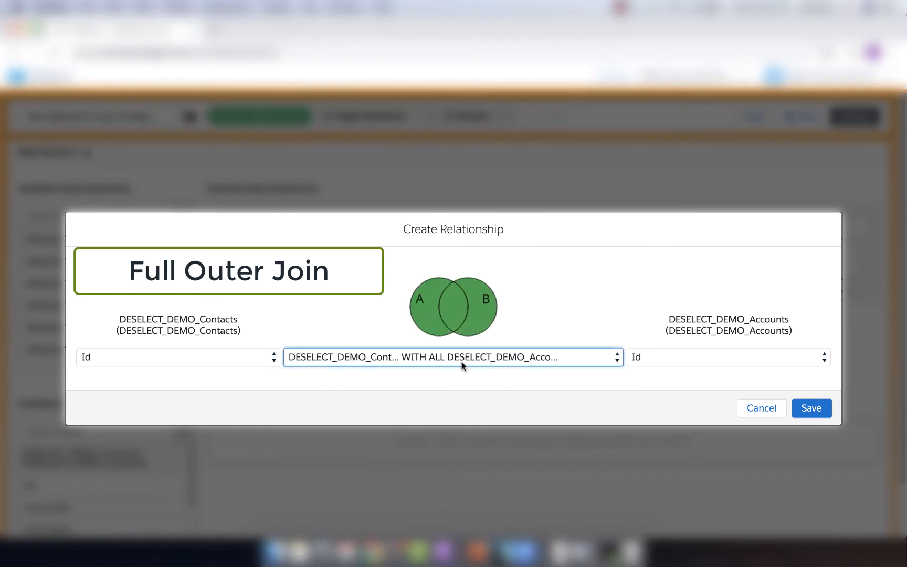
pyautogui.click(462, 356)
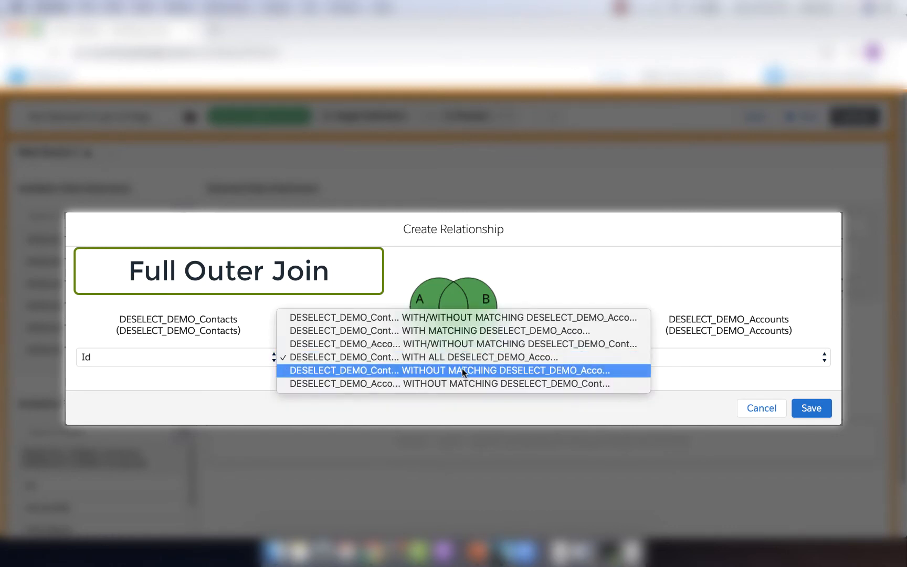
pyautogui.click(462, 370)
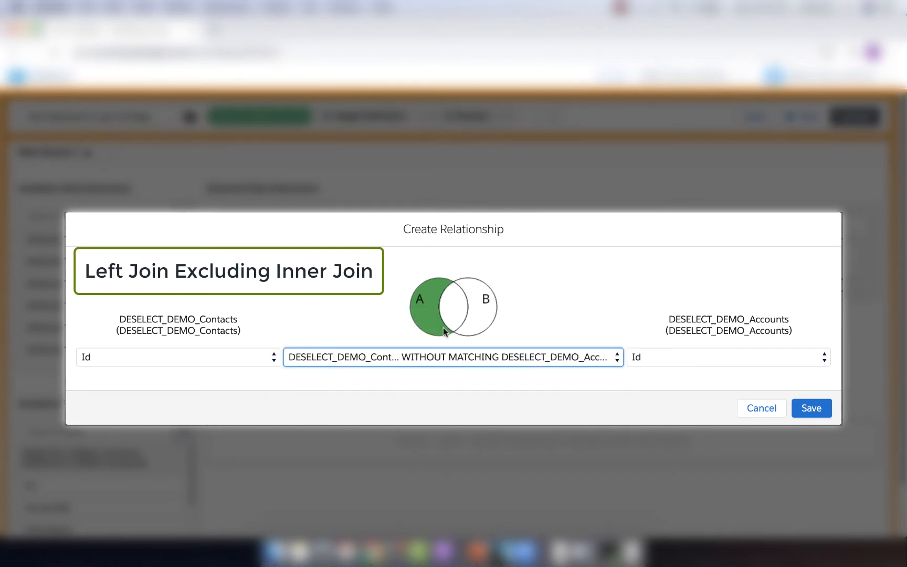
pyautogui.click(450, 357)
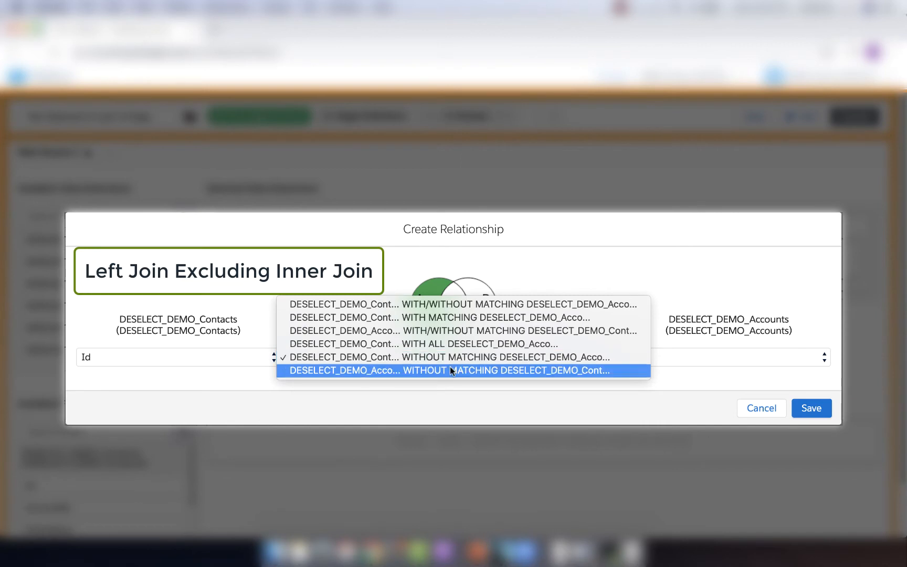
pyautogui.click(450, 367)
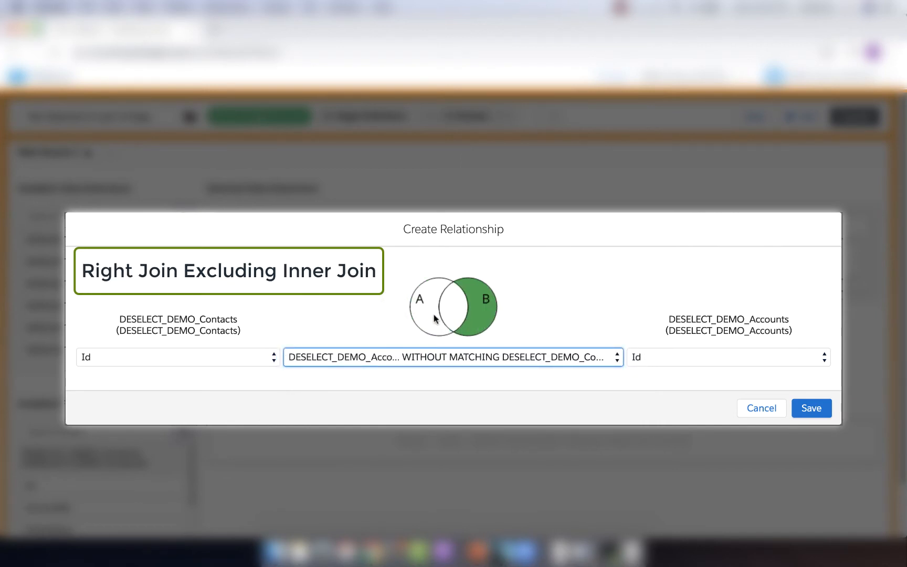
# Check the available matching fields for Contacts and Accounts, keep Id for both, and discard the relationship.
pyautogui.click(226, 359)
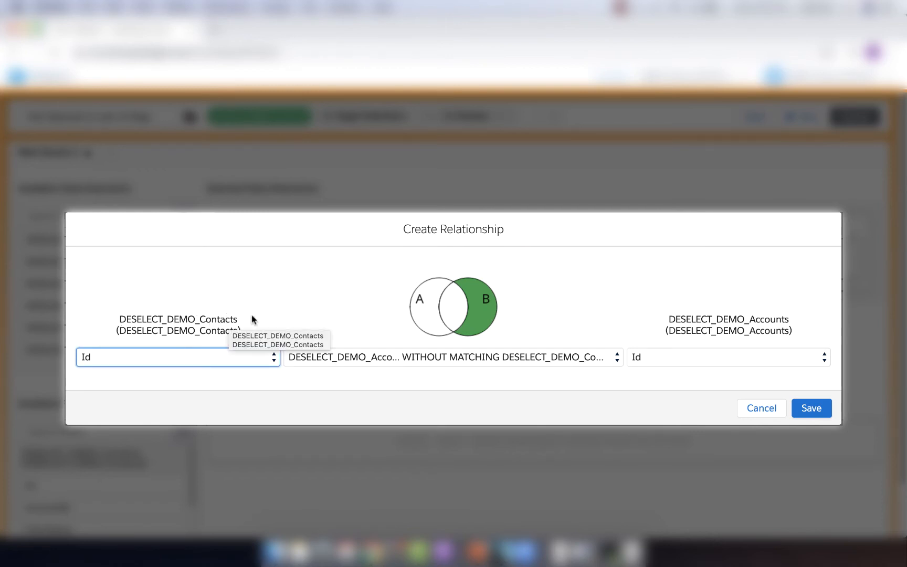
pyautogui.click(227, 357)
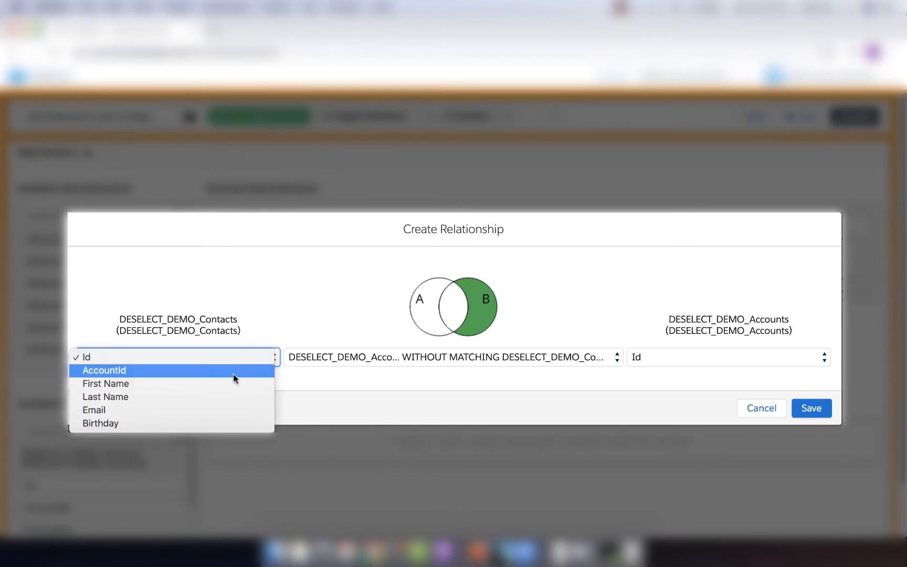
pyautogui.click(241, 358)
pyautogui.click(702, 357)
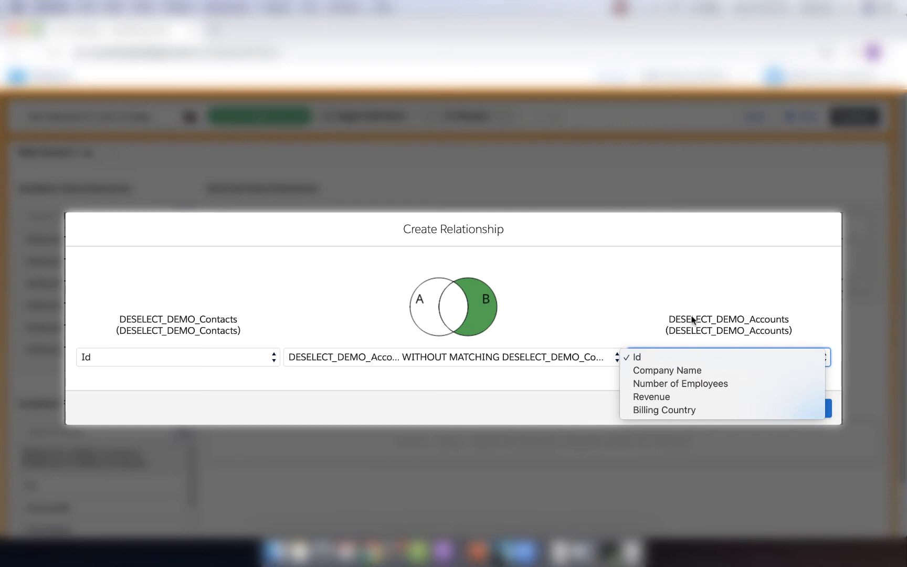
pyautogui.click(719, 359)
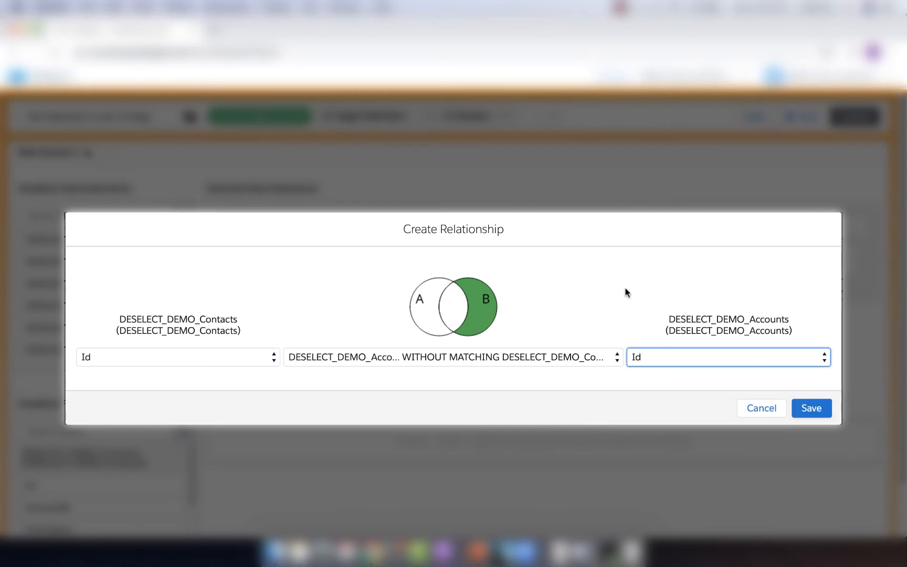
pyautogui.click(755, 410)
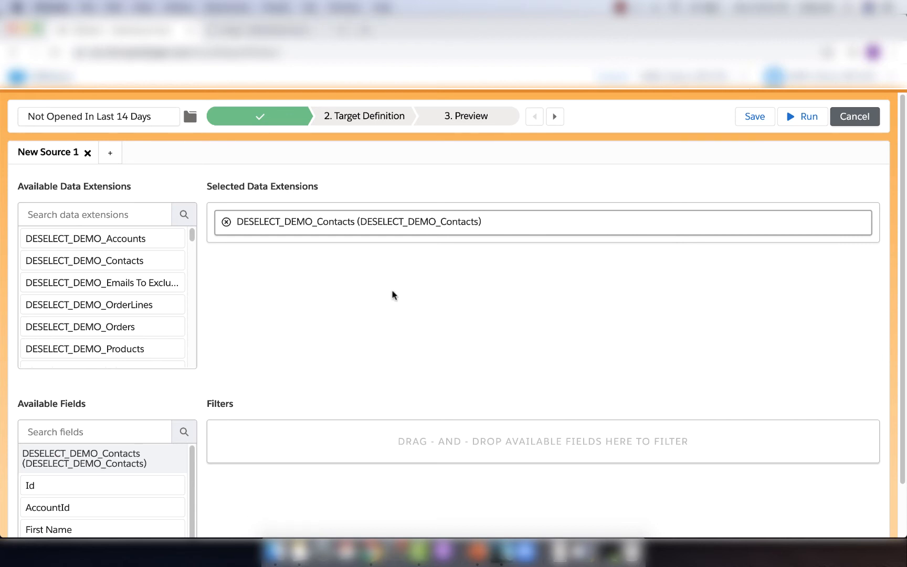
# Add a filter on the Email field of DESELECT_DEMO_Contacts and set its operator to Not in results.
pyautogui.scroll(-2, 392, 295)
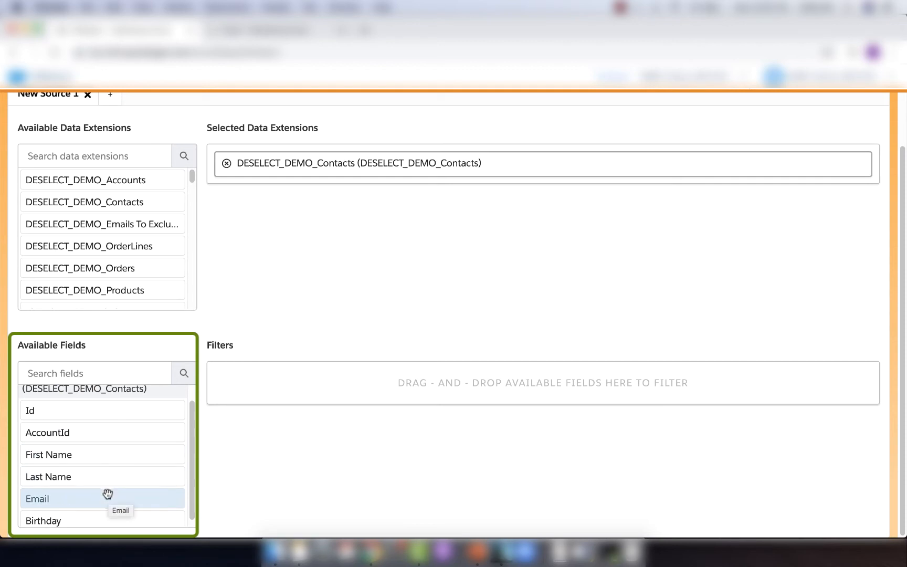
pyautogui.scroll(-1, 108, 498)
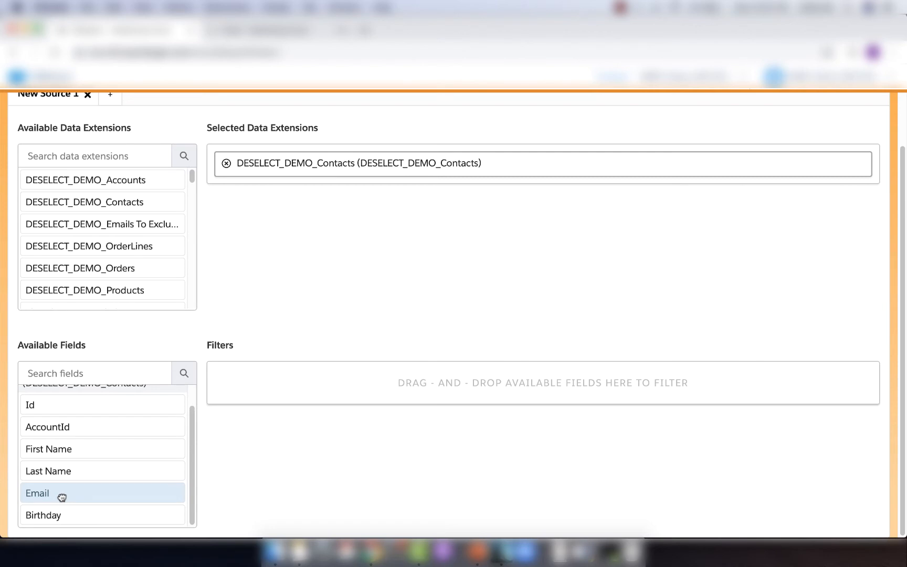
pyautogui.moveTo(62, 497); pyautogui.dragTo(302, 386)
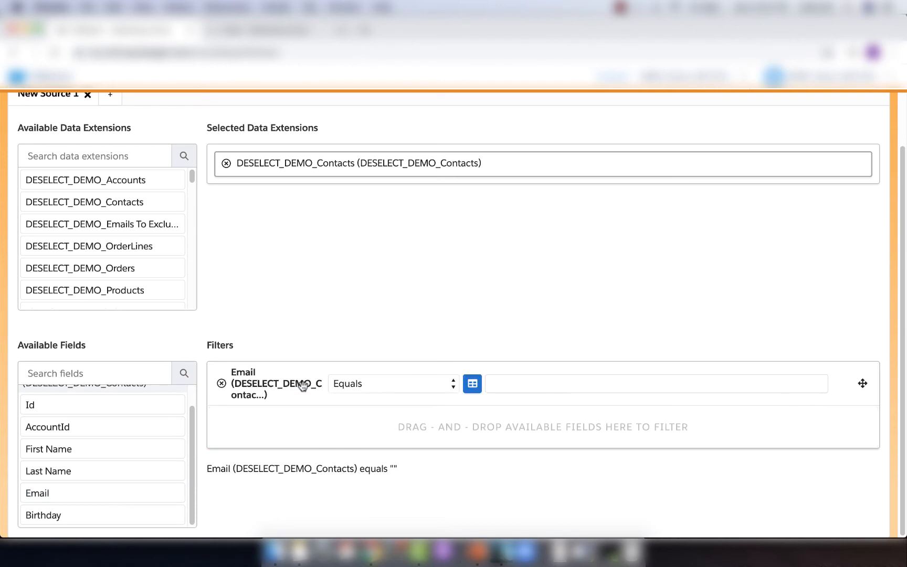
pyautogui.click(383, 386)
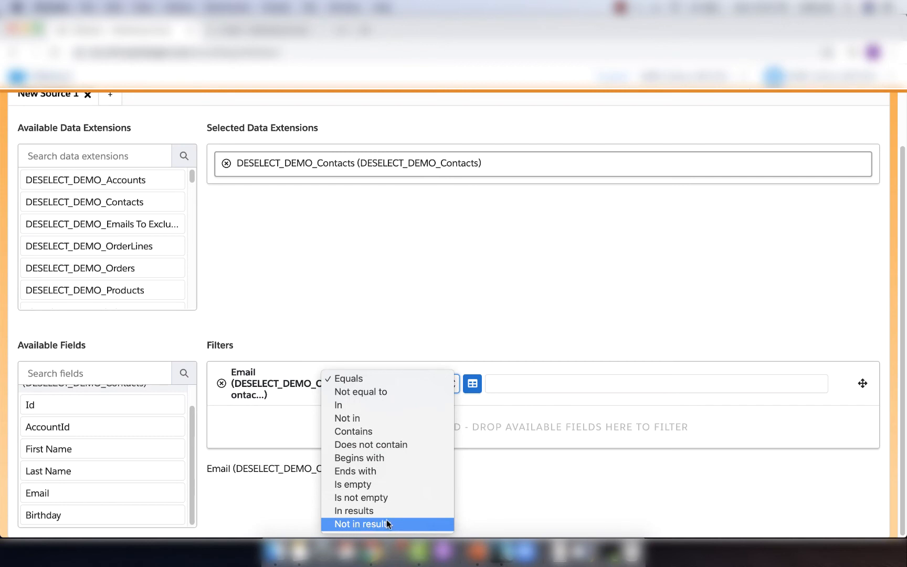
pyautogui.click(387, 521)
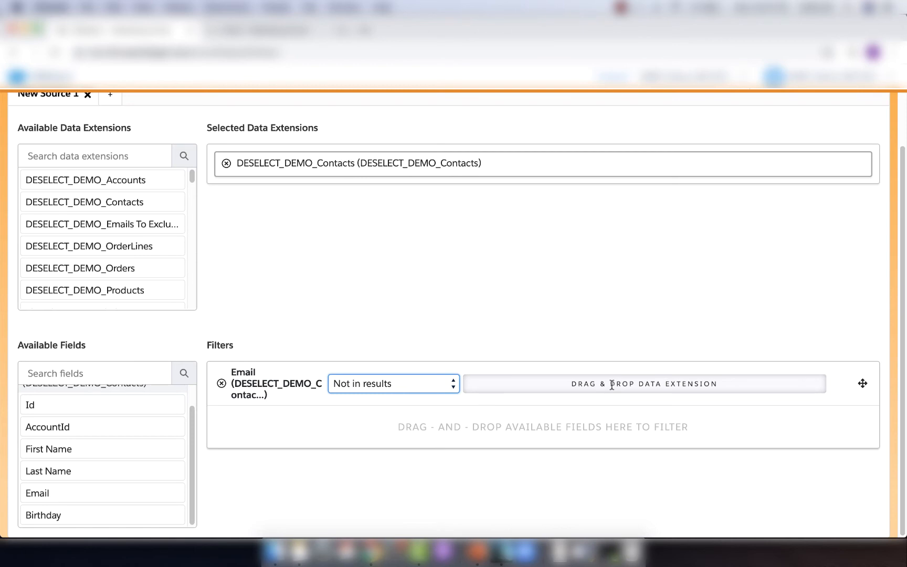
# Find the _Sent data extension, use it as the Email filter's comparison source, and compare against its SubscriberKey field.
pyautogui.click(85, 157)
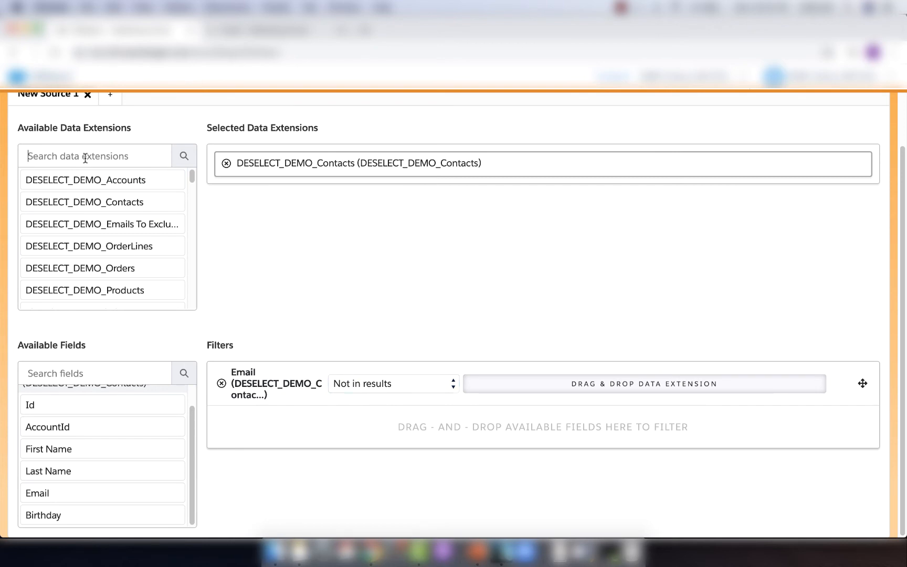
pyautogui.write('se')
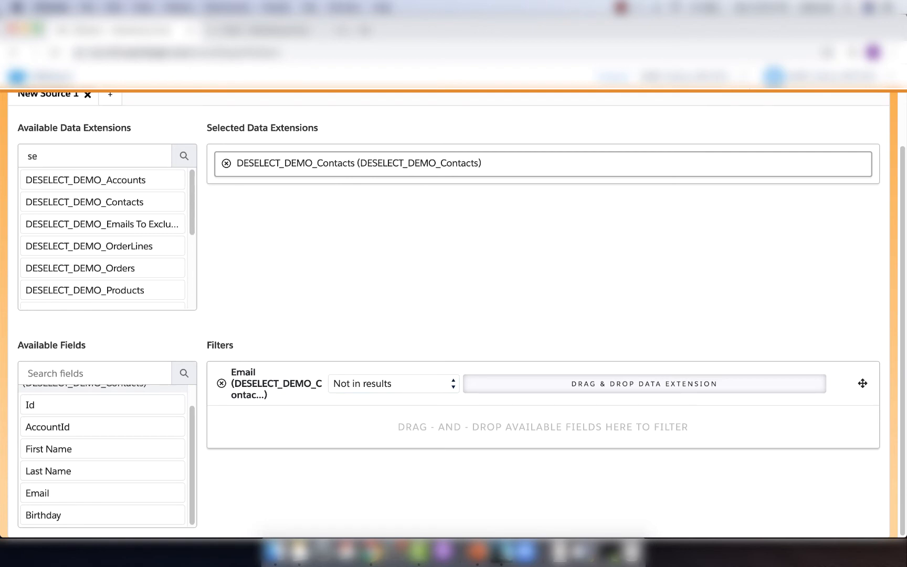
pyautogui.write('n')
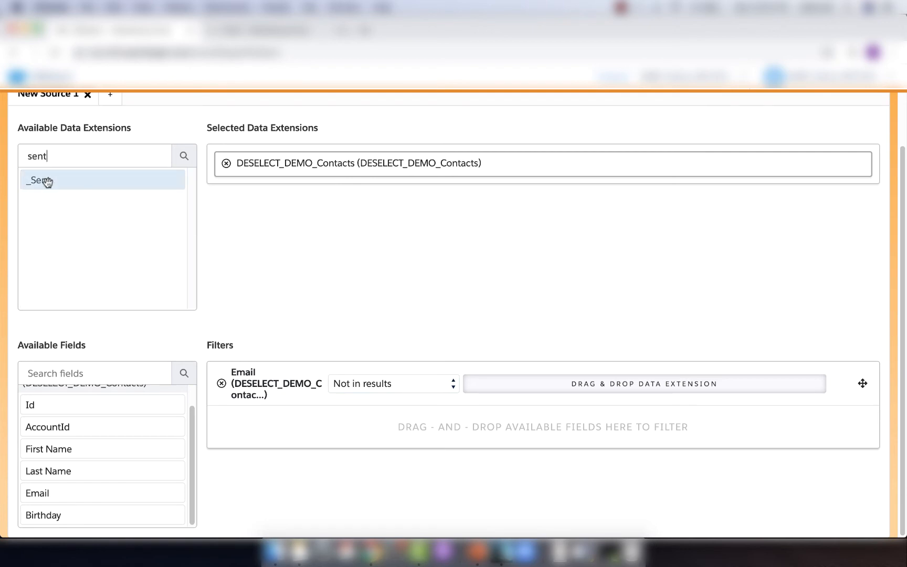
pyautogui.write('t')
pyautogui.moveTo(44, 181); pyautogui.dragTo(584, 383)
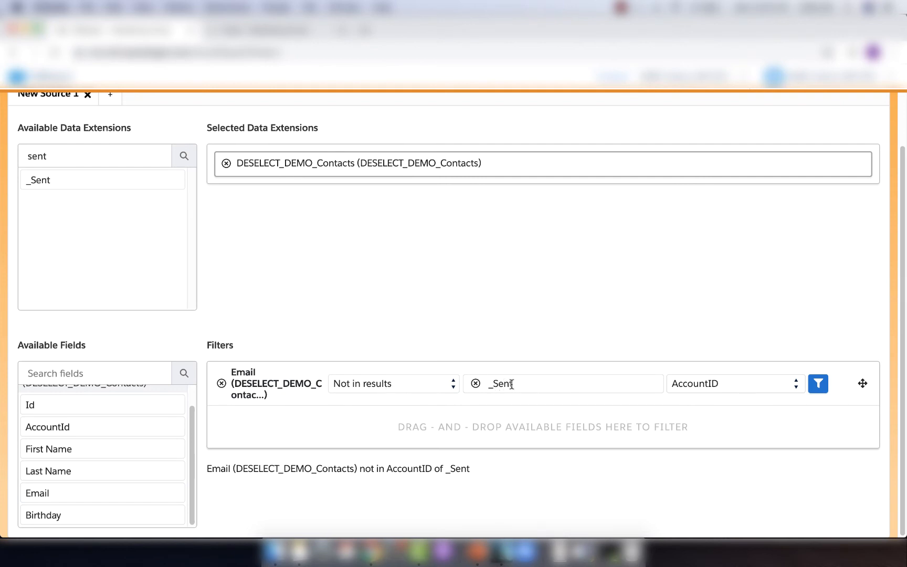
pyautogui.click(728, 387)
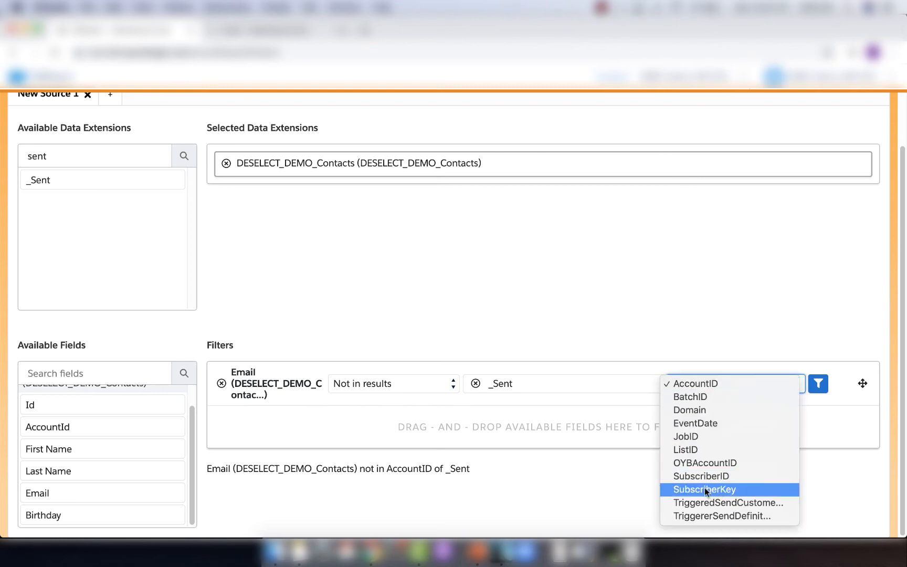
pyautogui.click(741, 490)
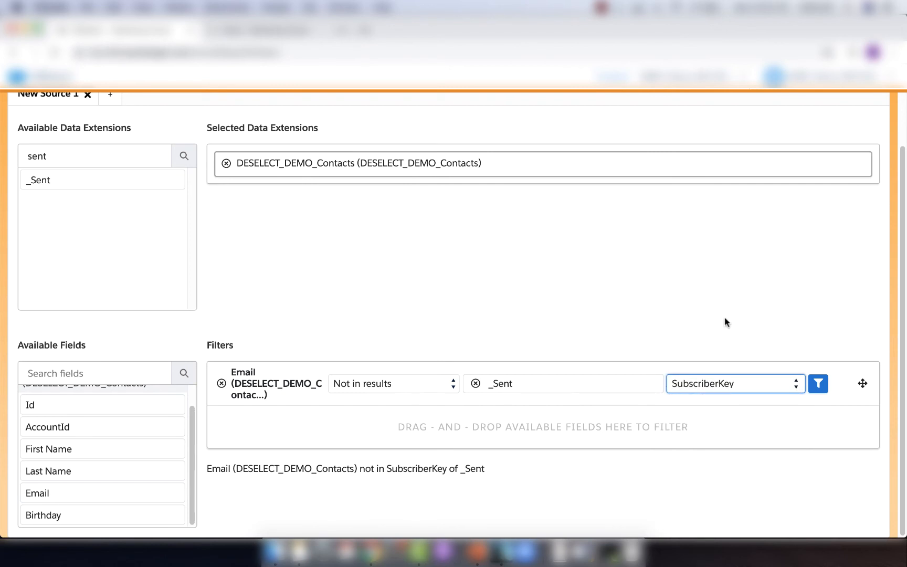
# Add a filter on the EventDate field to the _Sent comparison values and set its operator to Greater than.
pyautogui.click(819, 384)
pyautogui.click(146, 262)
pyautogui.write('e')
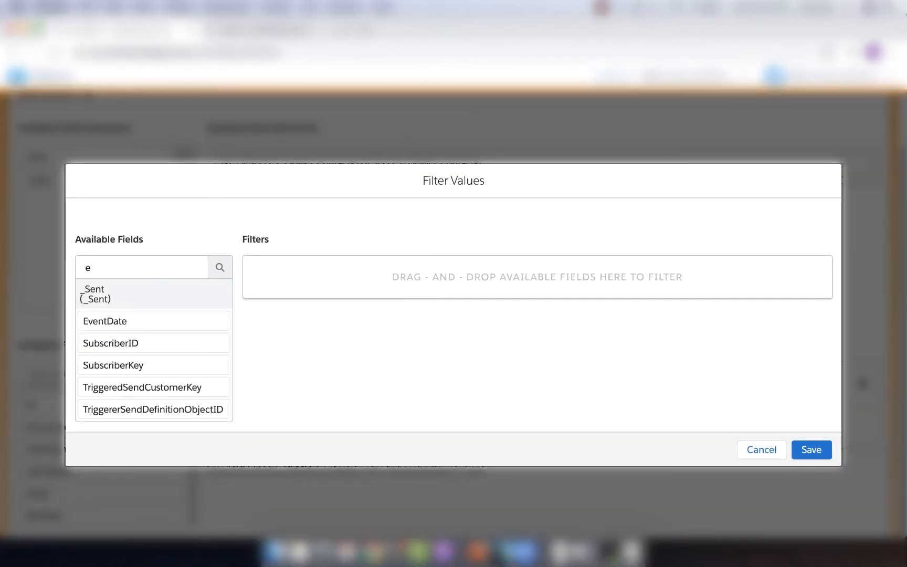
pyautogui.write('ve')
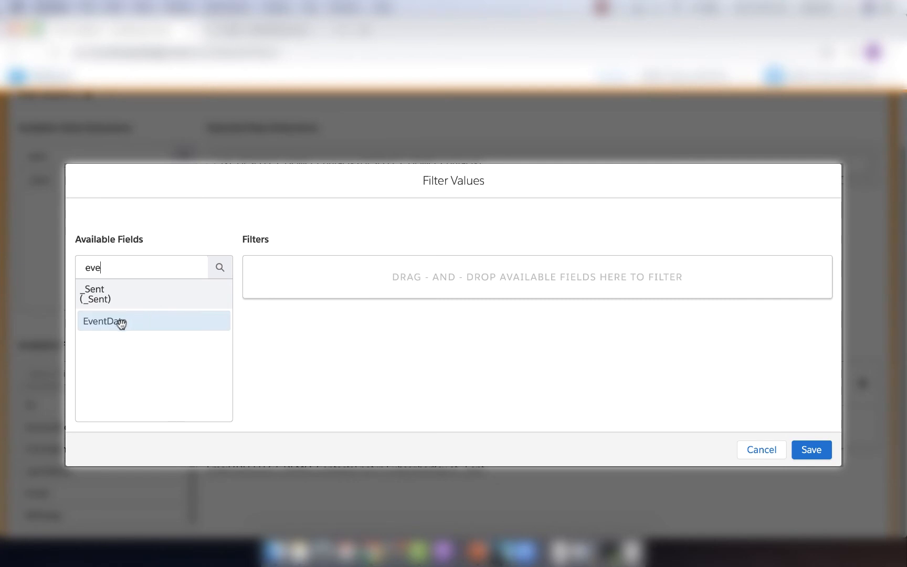
pyautogui.moveTo(111, 320); pyautogui.dragTo(372, 280)
pyautogui.click(399, 271)
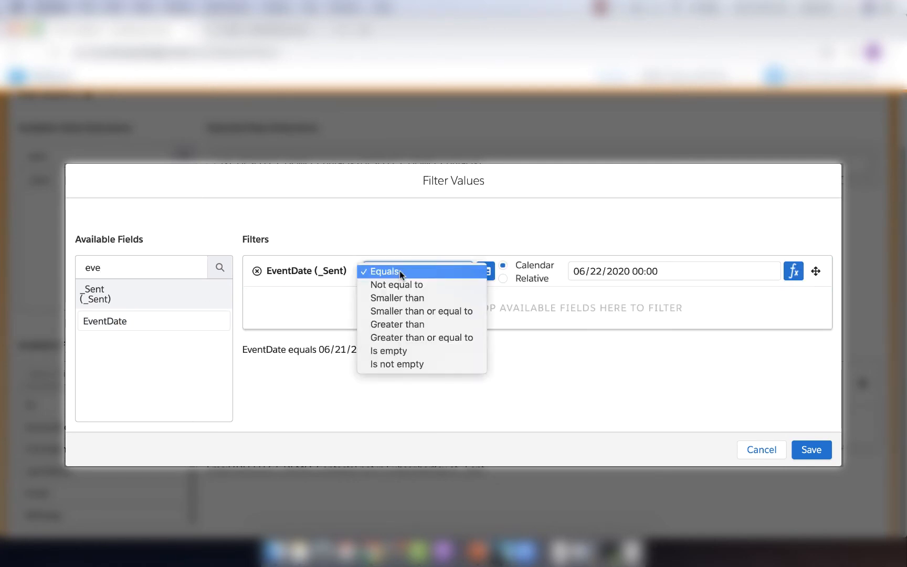
pyautogui.click(436, 325)
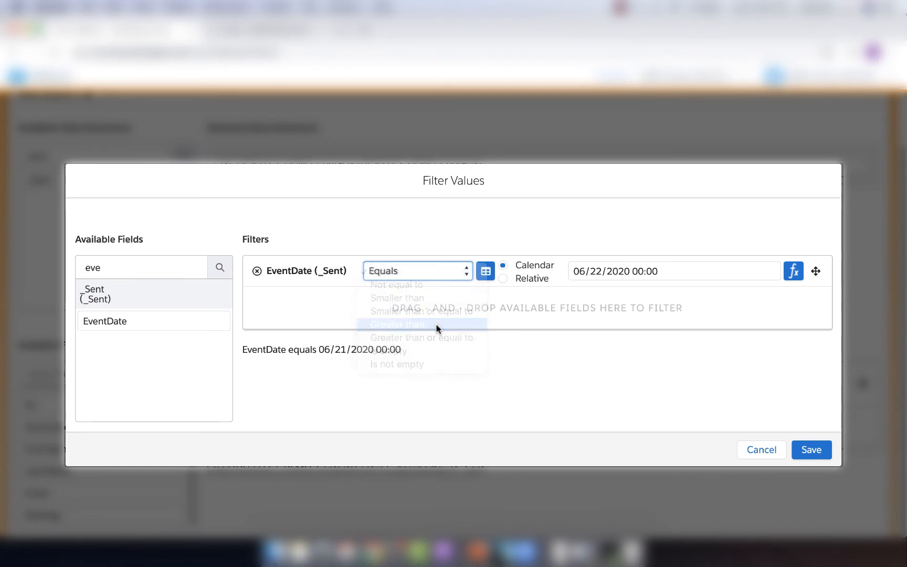
# Make the EventDate filter relative, set it to 14 Days Before Now, and save the filter values.
pyautogui.click(504, 278)
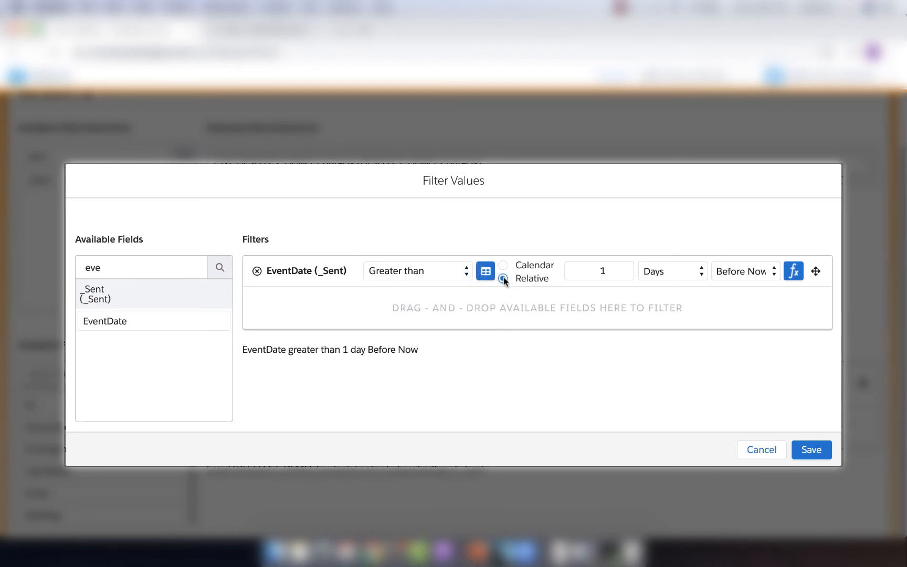
pyautogui.click(609, 271)
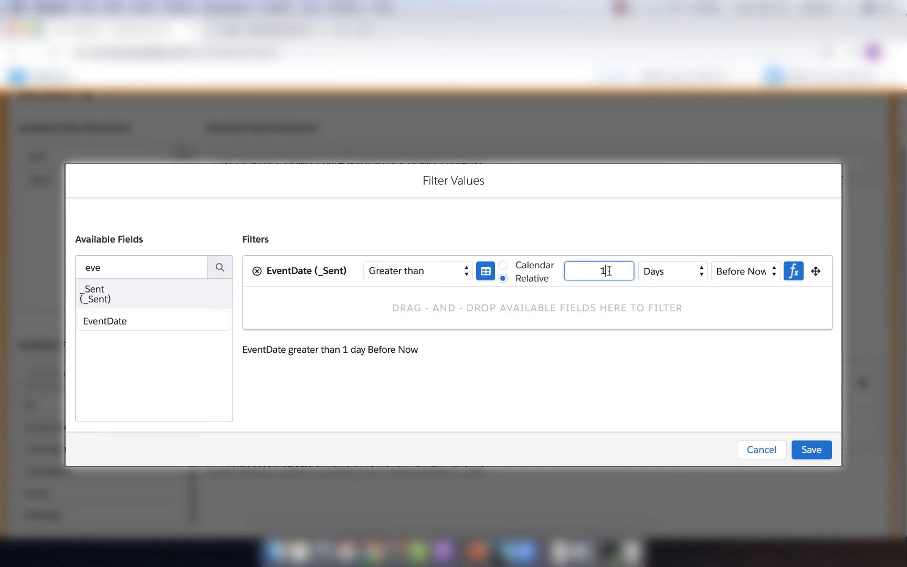
pyautogui.write('4')
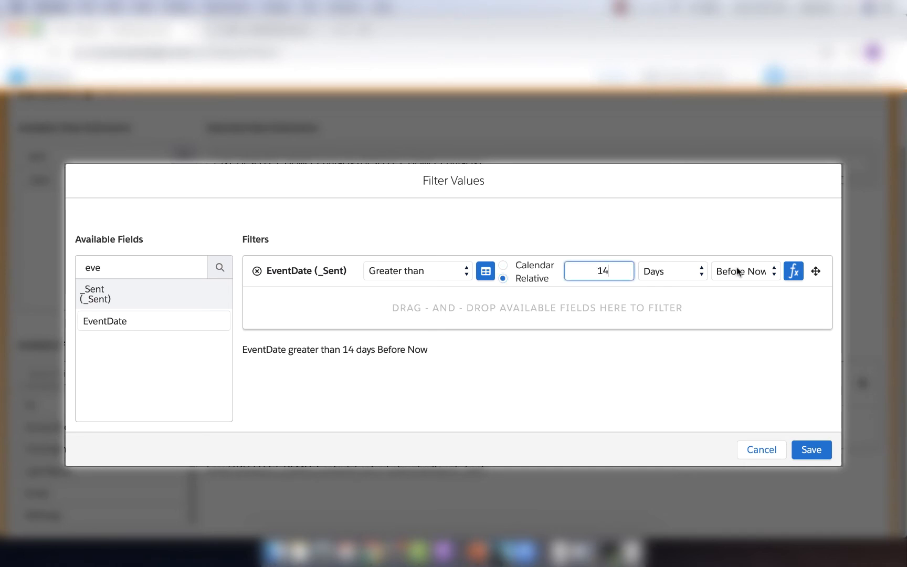
pyautogui.click(748, 369)
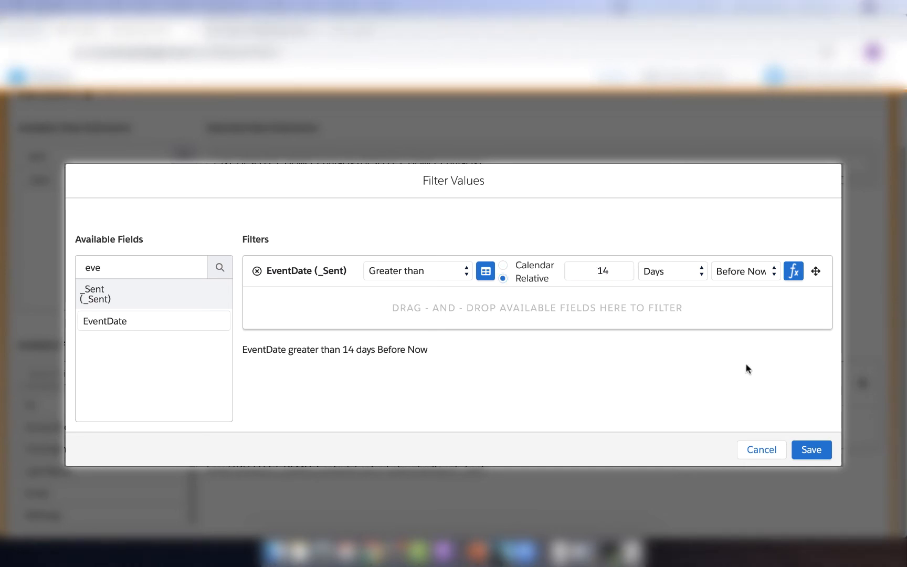
pyautogui.click(816, 450)
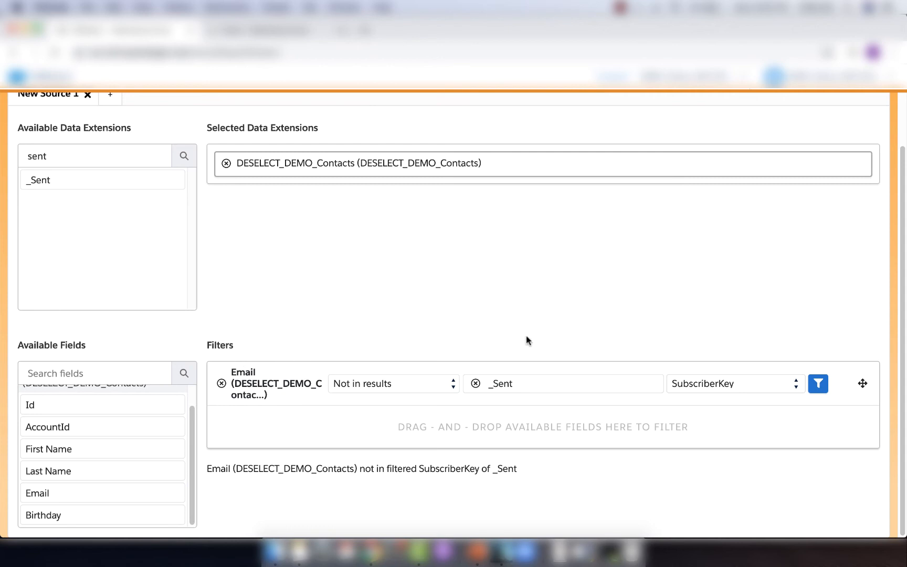
# Set up a sendable target data extension named Email Not Opened In Last 14 Days, described as holding contacts not sent an email in that period.
pyautogui.scroll(3, 540, 310)
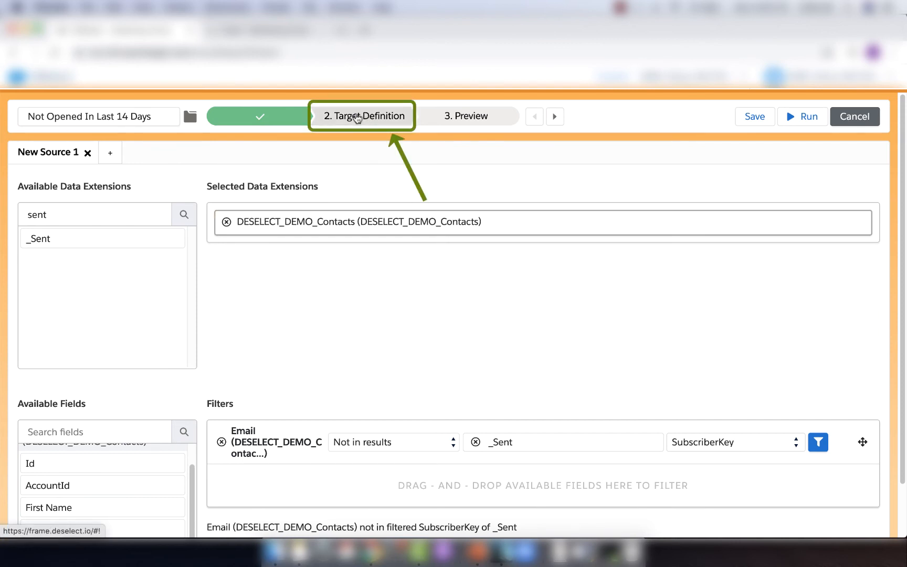
pyautogui.click(388, 121)
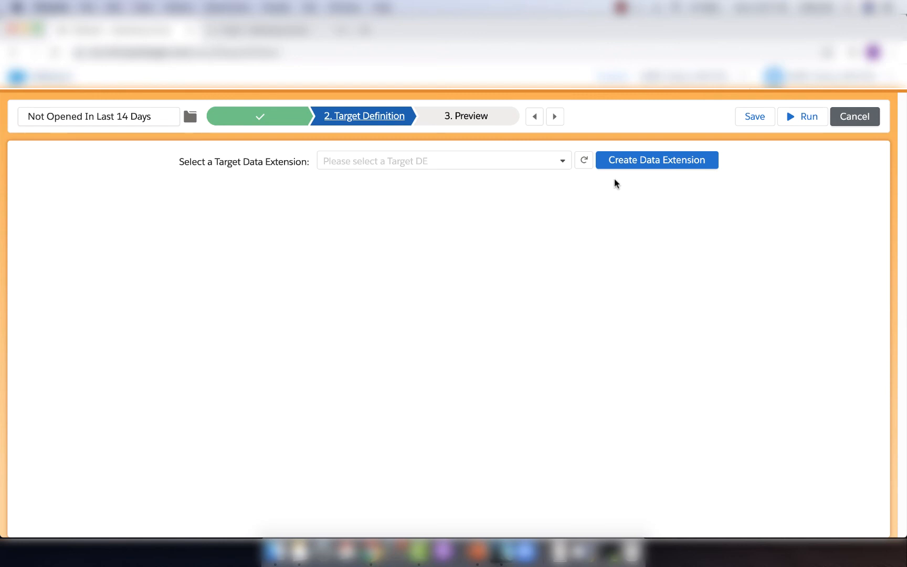
pyautogui.click(651, 167)
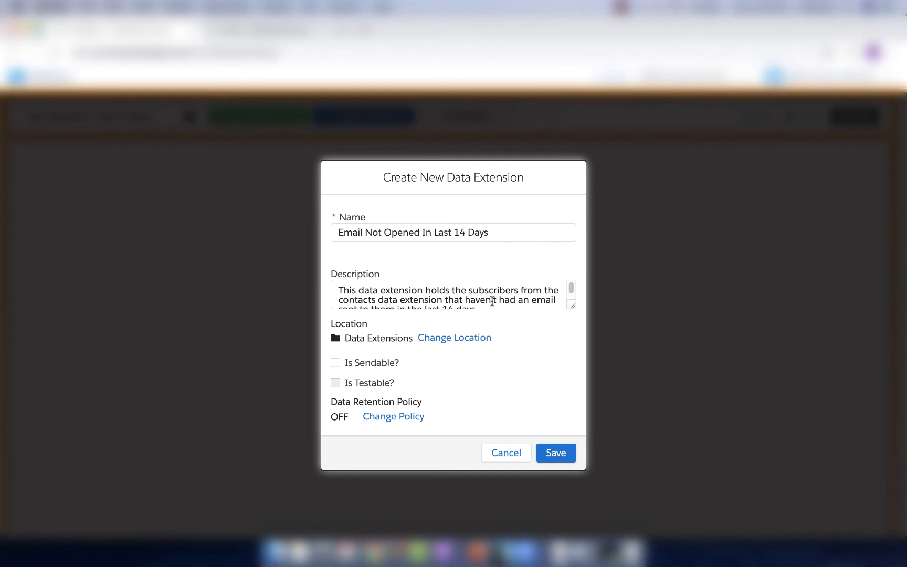
pyautogui.scroll(-2, 493, 301)
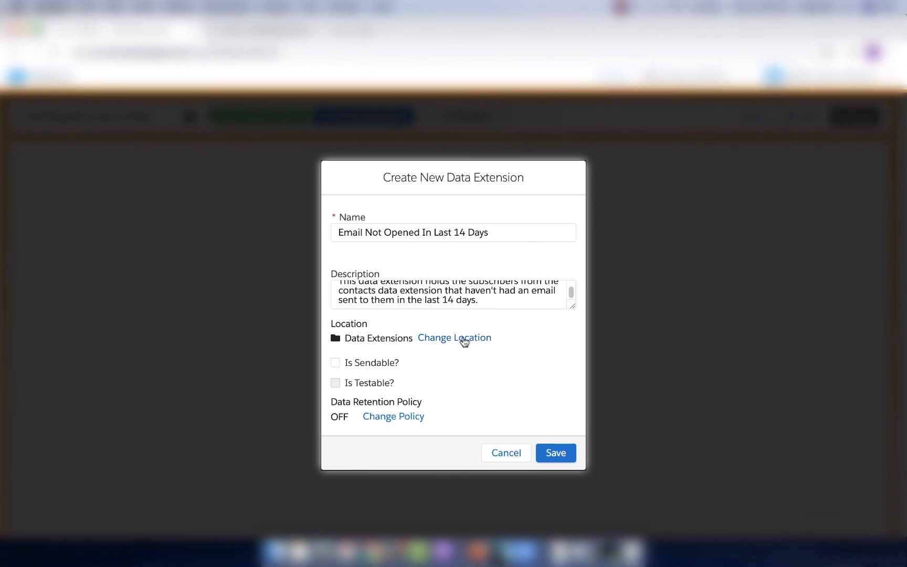
pyautogui.click(335, 363)
# Try enabling the data retention setting for the new data extension, turn it off again, and discard the policy change.
pyautogui.click(395, 418)
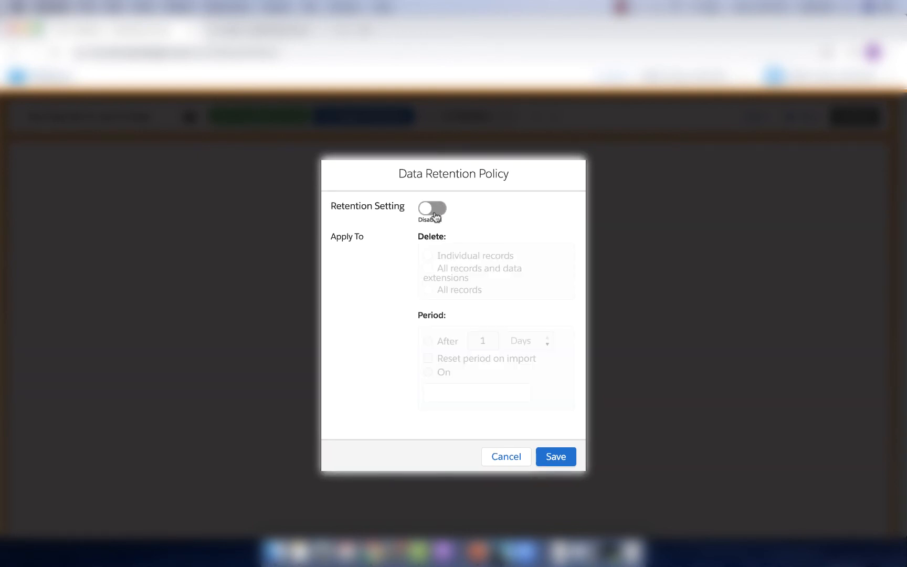
pyautogui.click(436, 212)
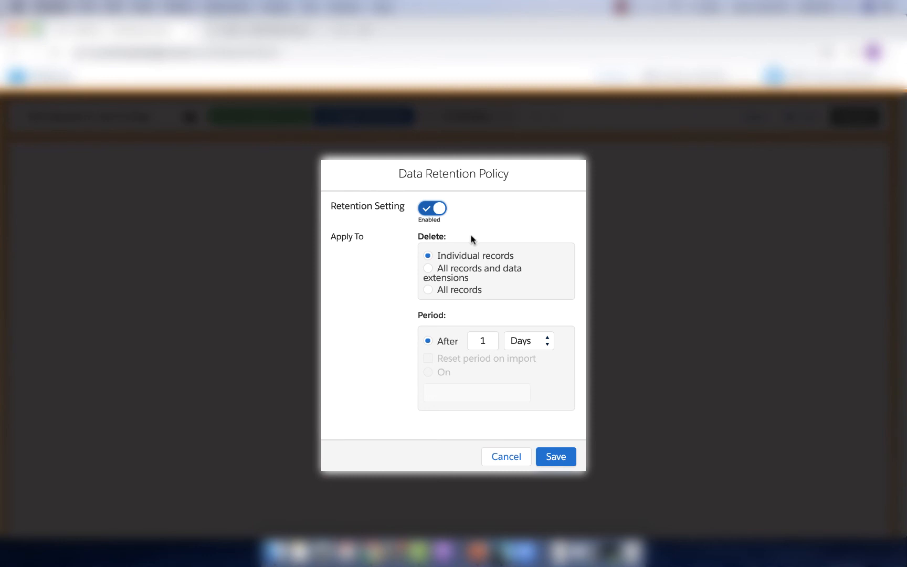
pyautogui.click(430, 211)
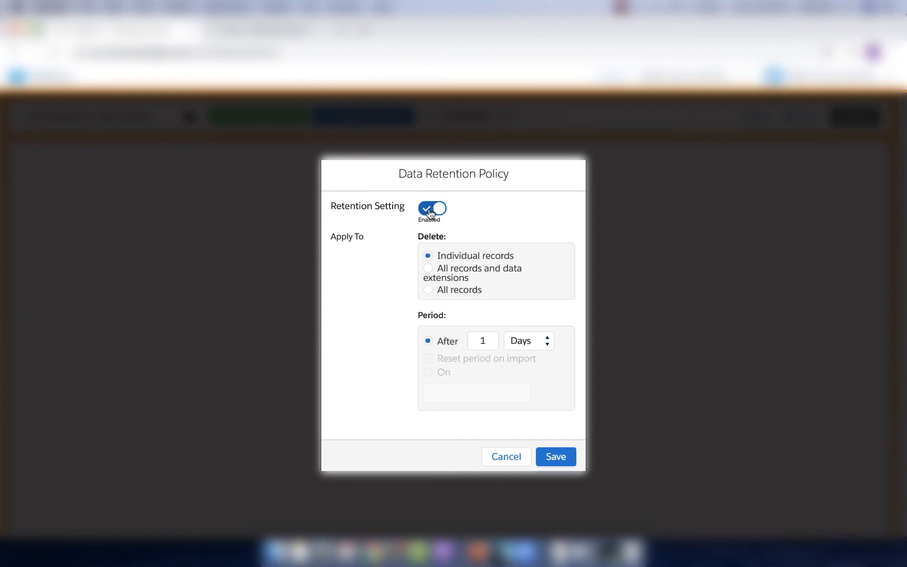
pyautogui.click(505, 461)
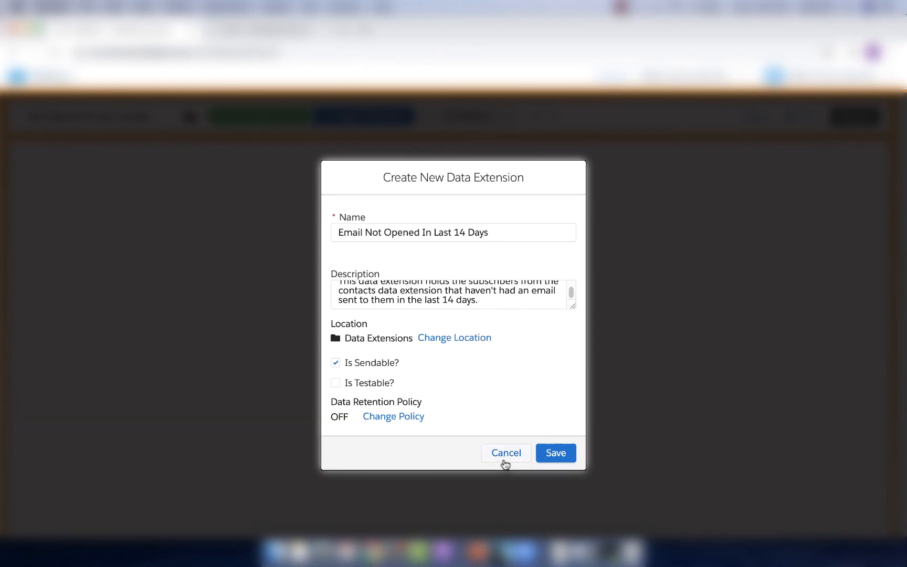
# Add the Id field and all other DESELECT_DEMO_Contacts fields to the new target data extension and create it.
pyautogui.click(561, 456)
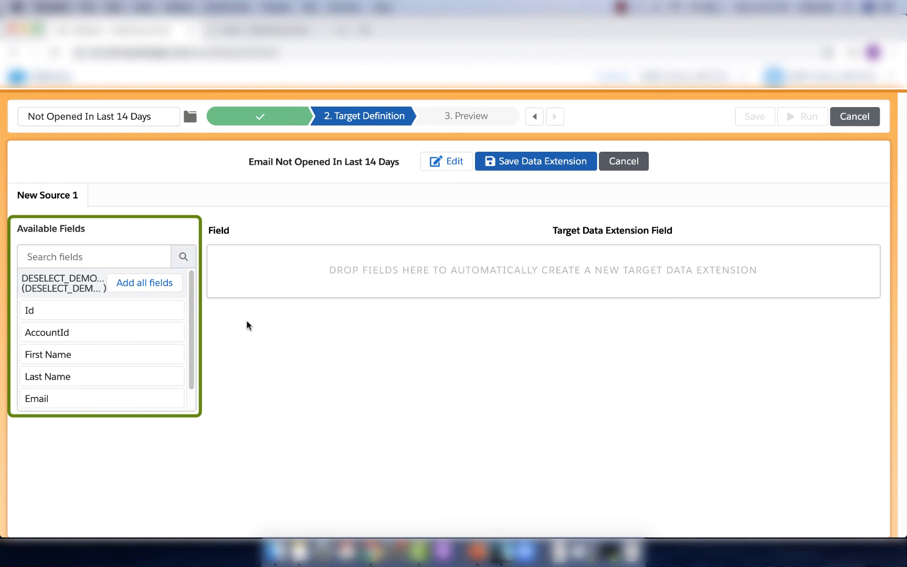
pyautogui.moveTo(130, 309); pyautogui.dragTo(315, 277)
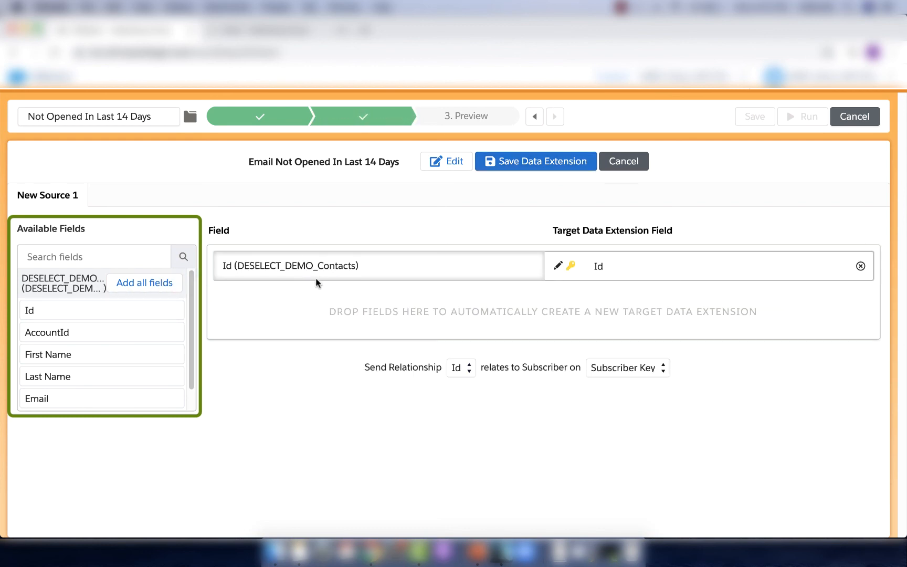
pyautogui.click(147, 287)
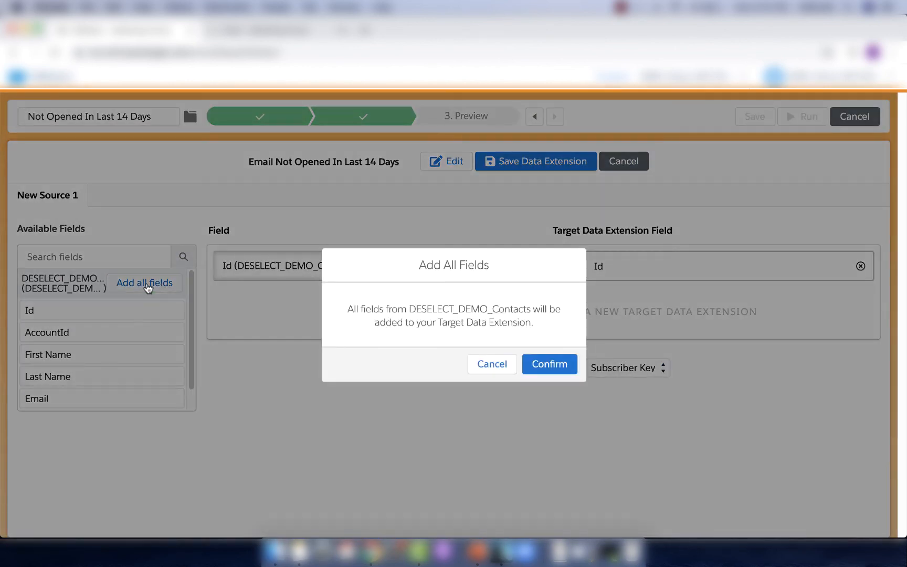
pyautogui.click(546, 372)
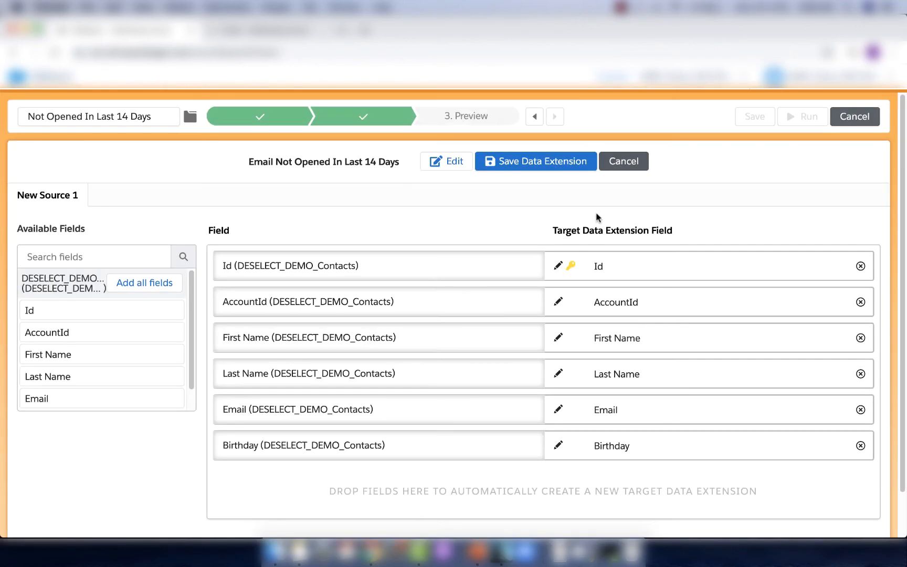
pyautogui.click(563, 170)
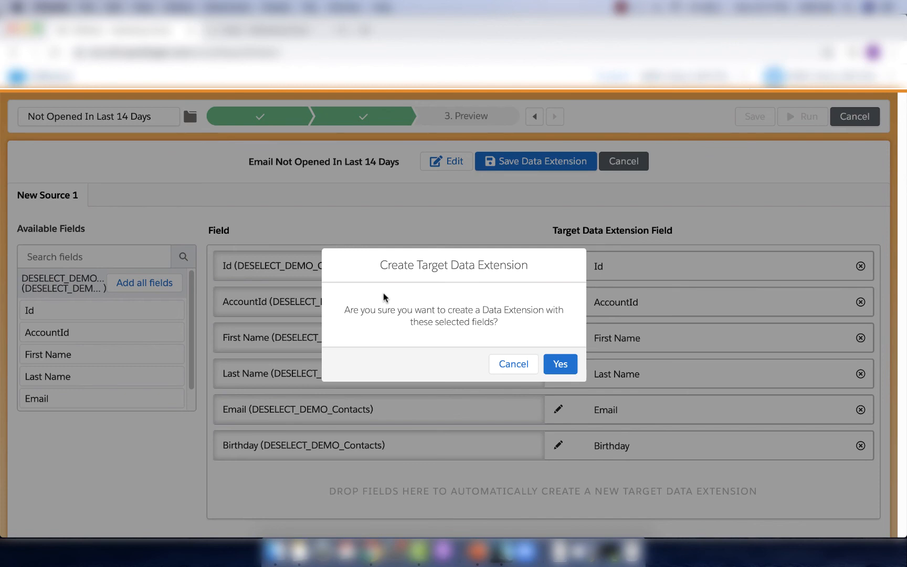
pyautogui.click(560, 364)
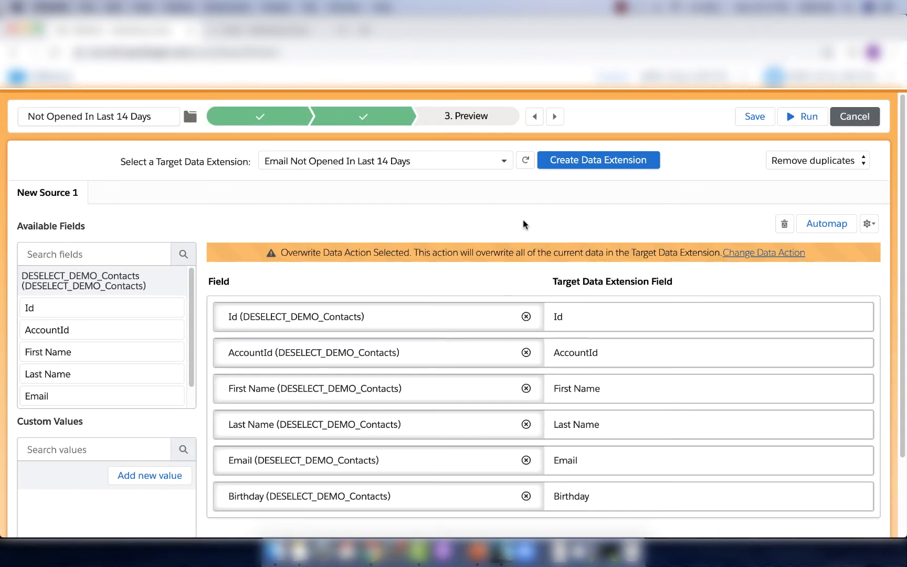
# Run a preview of the selection and look through the contact records it returns.
pyautogui.click(487, 120)
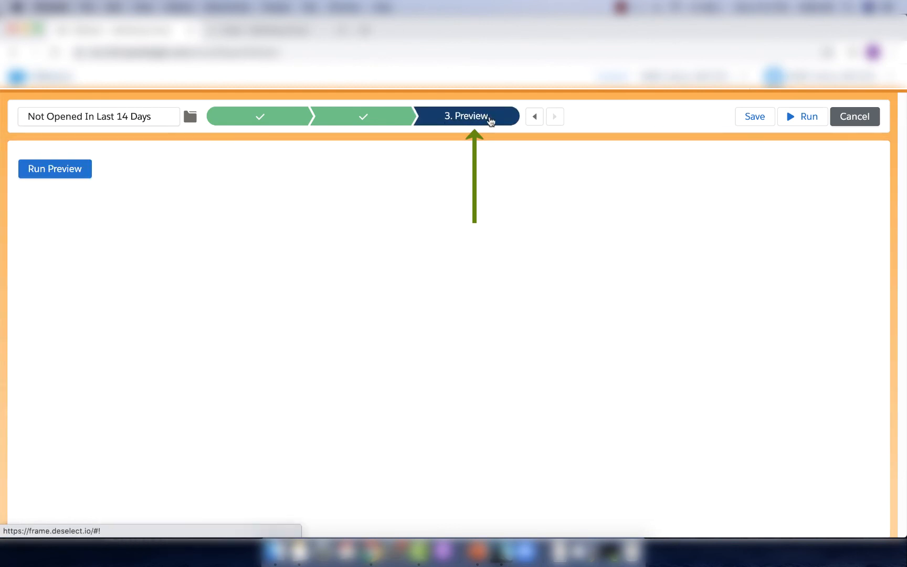
pyautogui.click(52, 169)
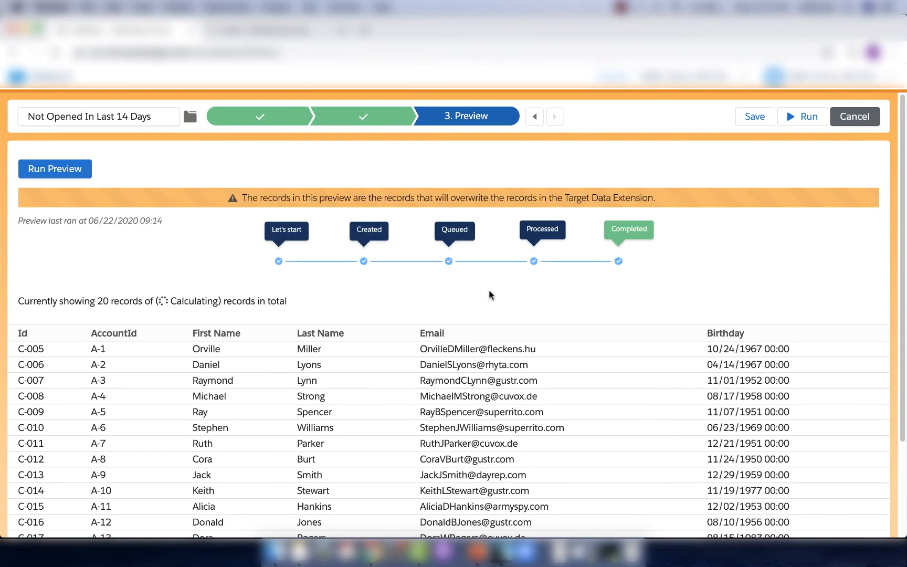
pyautogui.scroll(-1, 490, 291)
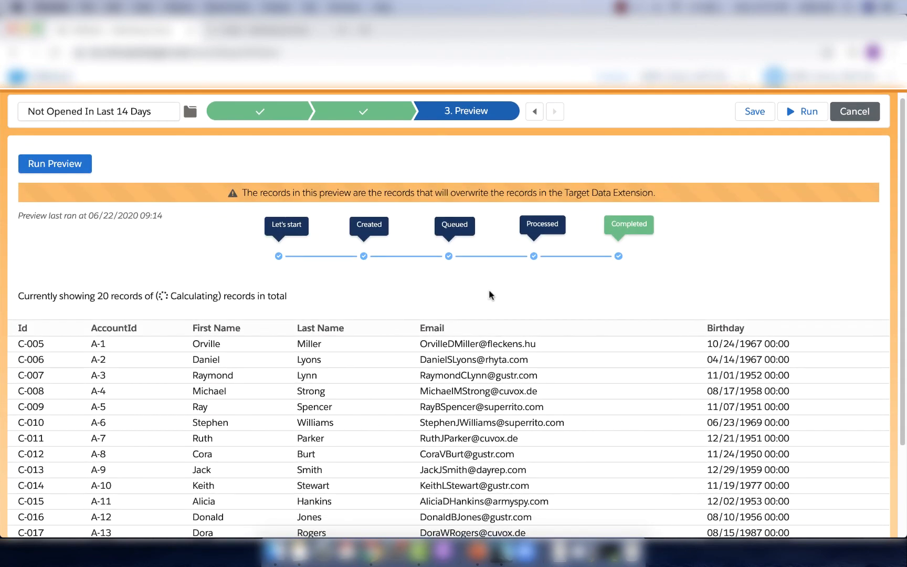
pyautogui.scroll(-5, 489, 294)
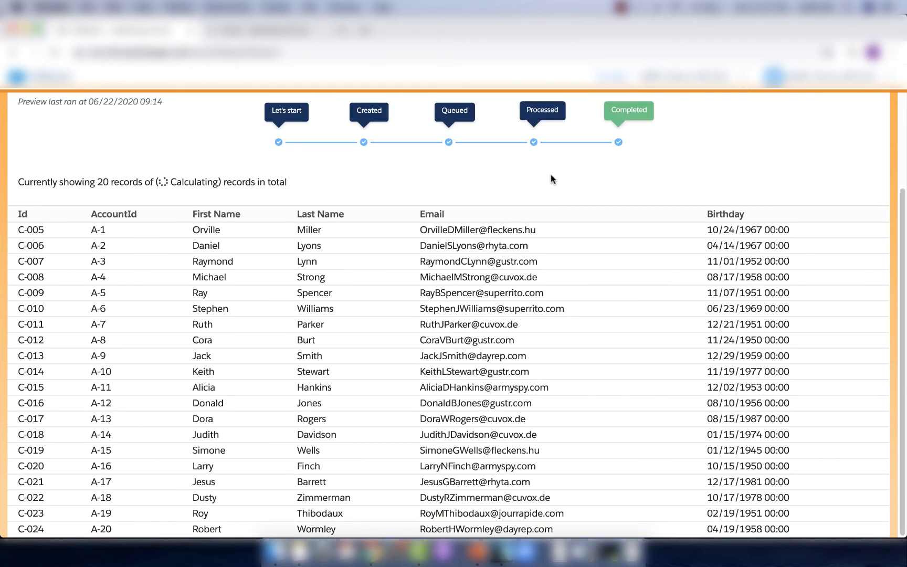
# Save the Not Opened In Last 14 Days selection and run it.
pyautogui.scroll(5, 550, 174)
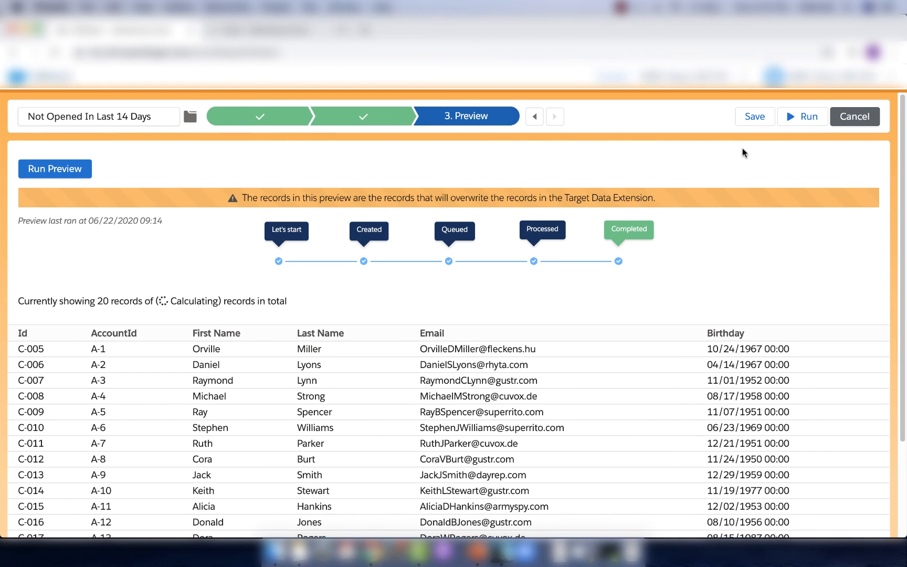
pyautogui.click(755, 119)
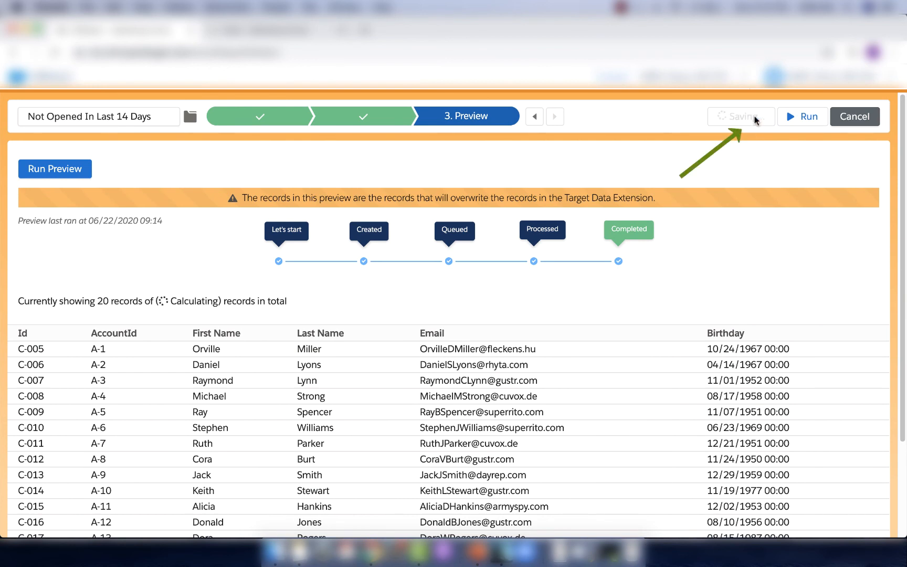
pyautogui.click(814, 124)
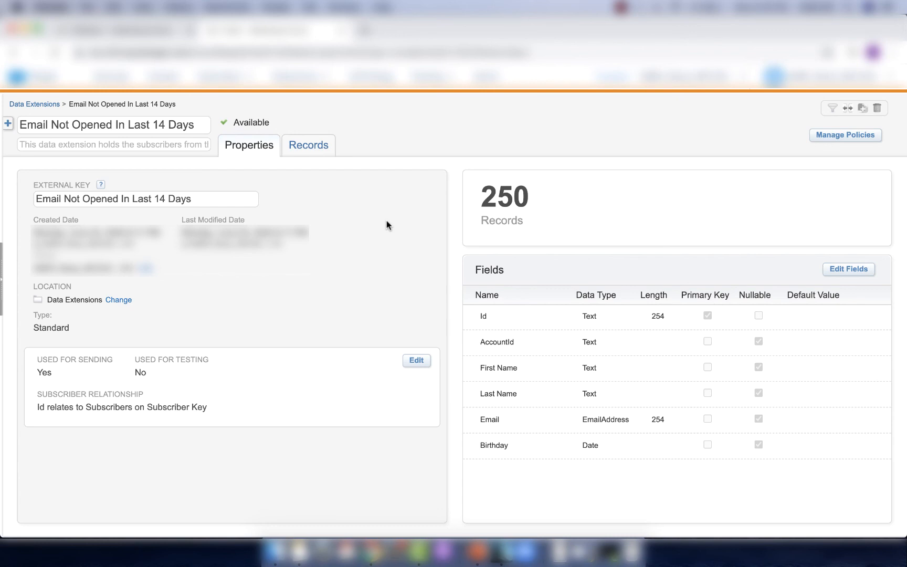
# Review the records stored in the Email Not Opened In Last 14 Days data extension.
pyautogui.click(308, 144)
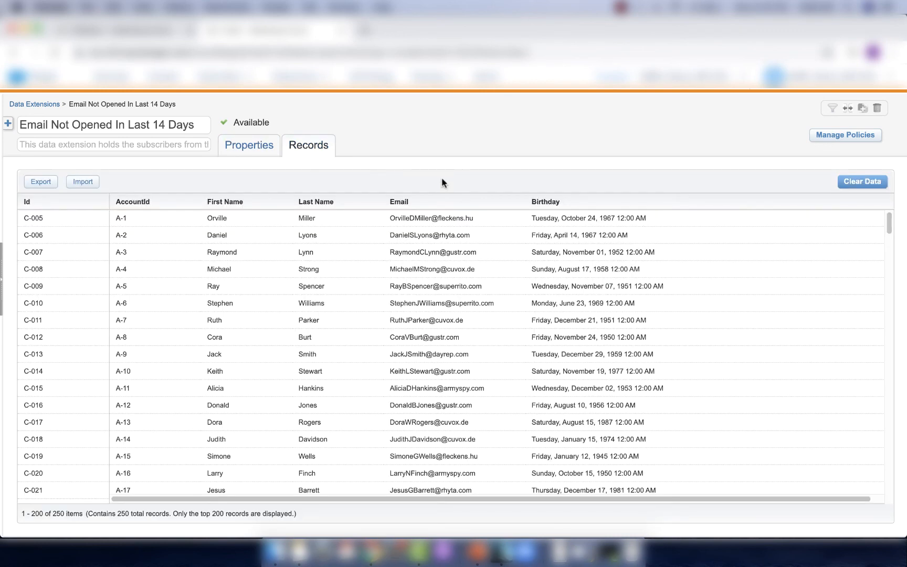
pyautogui.scroll(-2, 429, 291)
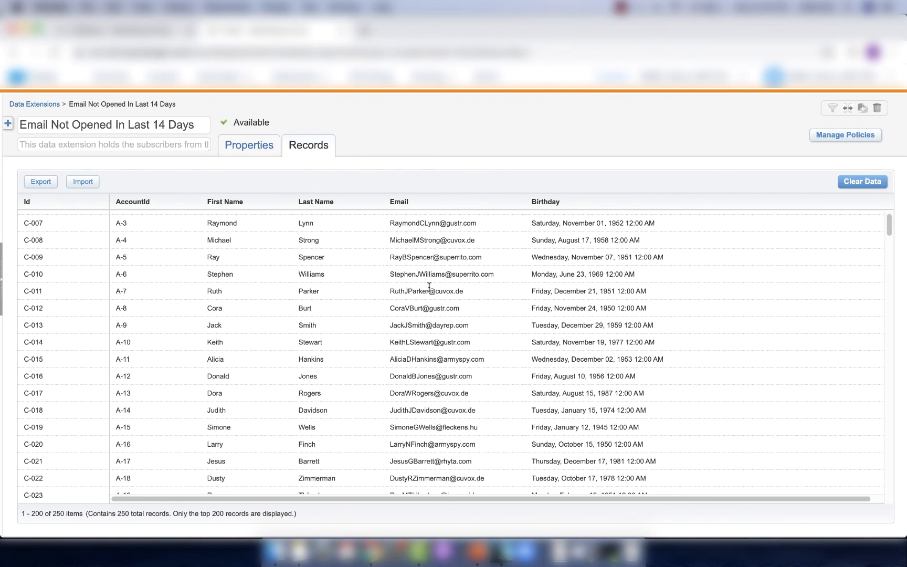
pyautogui.scroll(-2, 429, 290)
pyautogui.scroll(-4, 429, 290)
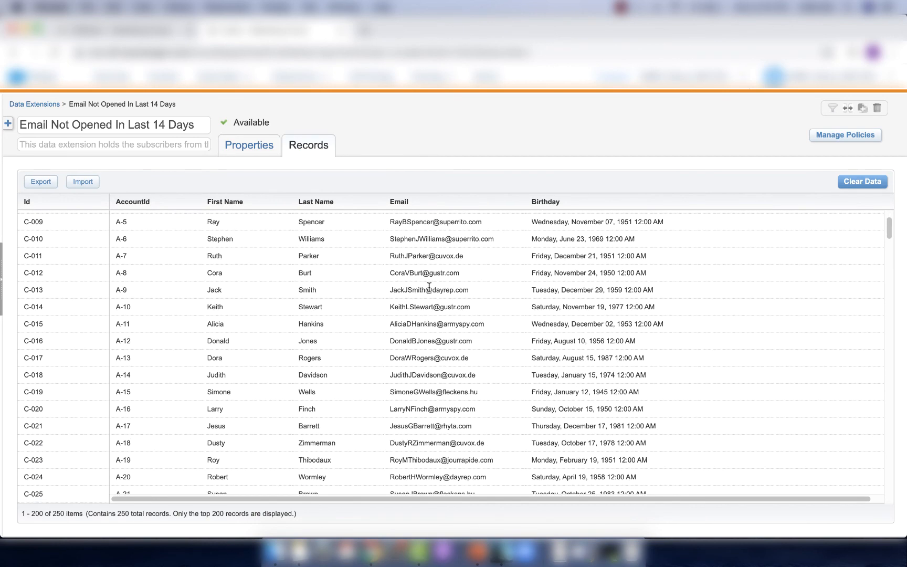
pyautogui.scroll(-5, 429, 291)
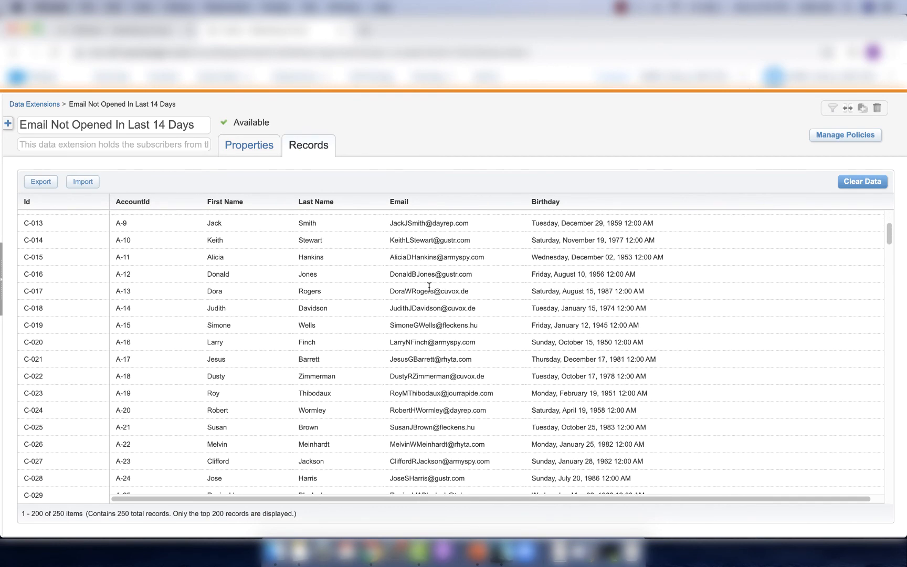
pyautogui.scroll(-9, 429, 290)
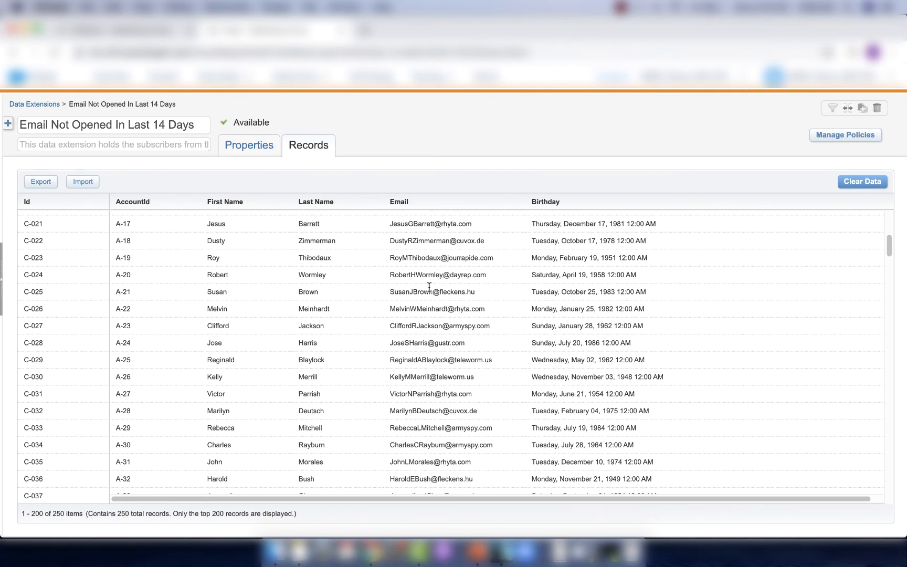
# Examine the remaining contact rows in the Email Not Opened In Last 14 Days data extension, checking their account, email and birthday fields.
pyautogui.scroll(-7, 429, 291)
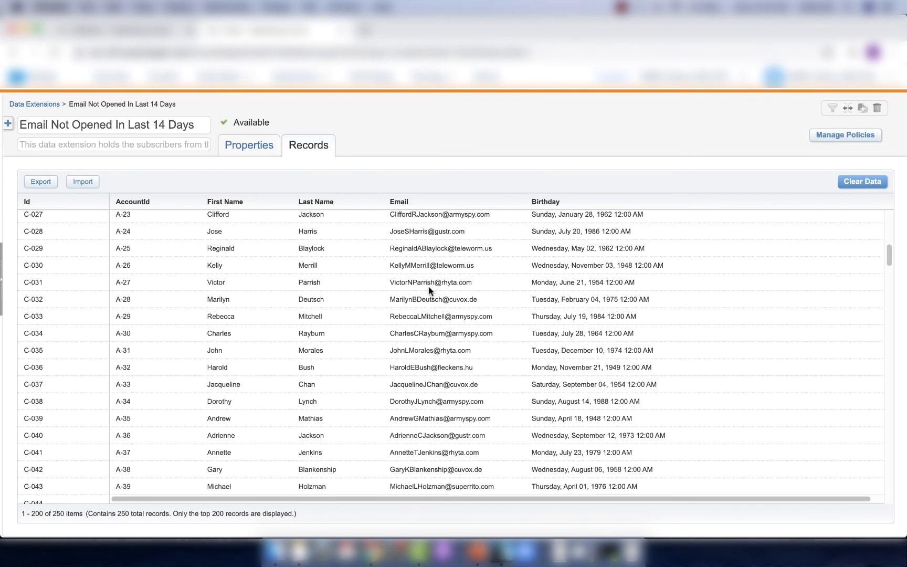
pyautogui.scroll(-3, 430, 290)
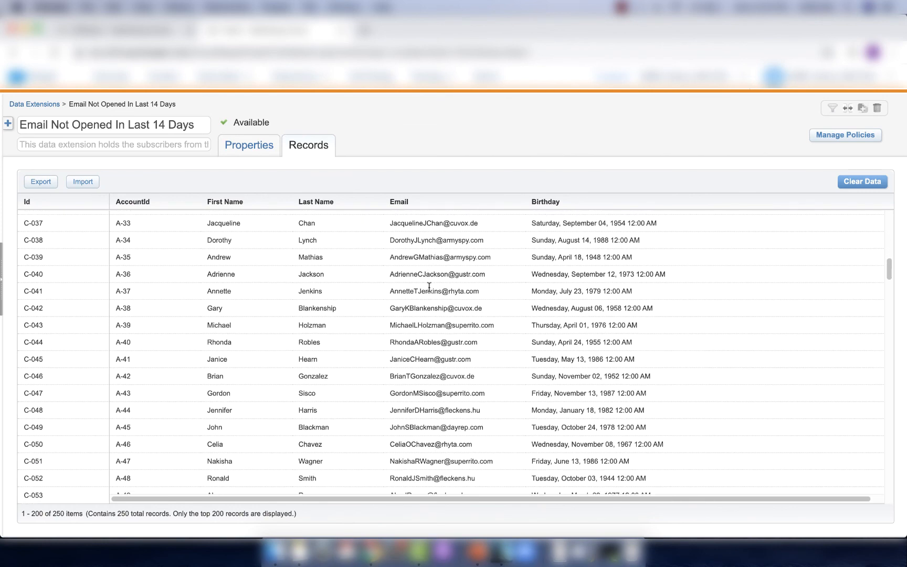
pyautogui.scroll(-2, 429, 290)
pyautogui.scroll(-3, 430, 291)
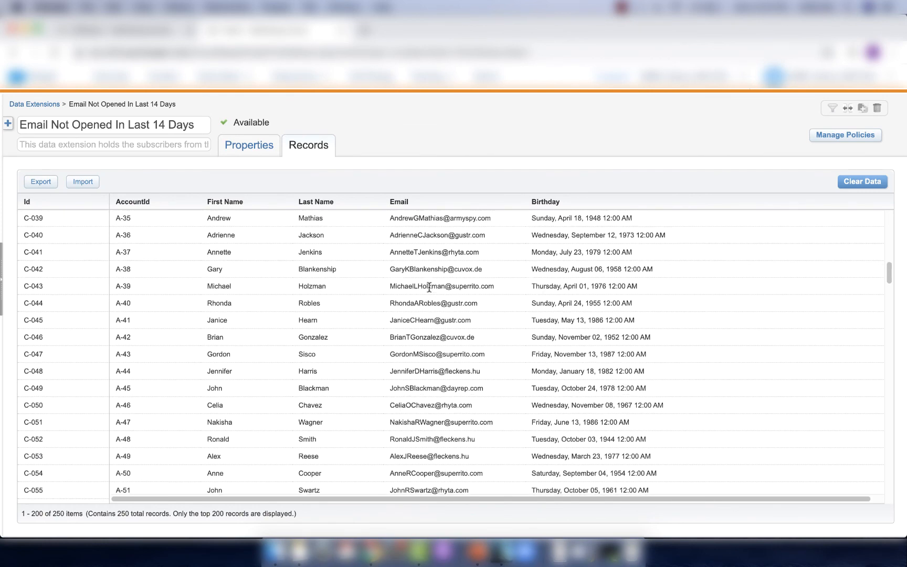
pyautogui.scroll(-5, 429, 287)
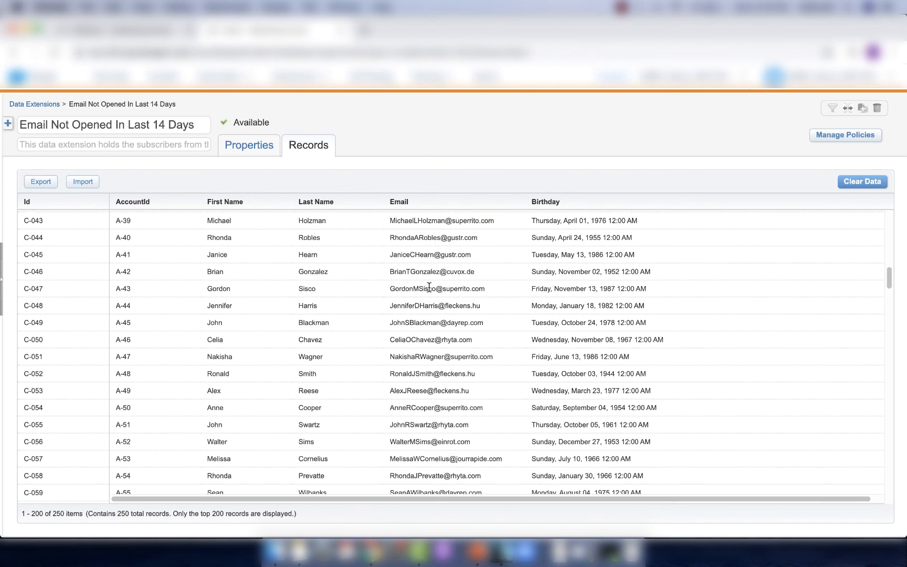
pyautogui.scroll(-10, 429, 289)
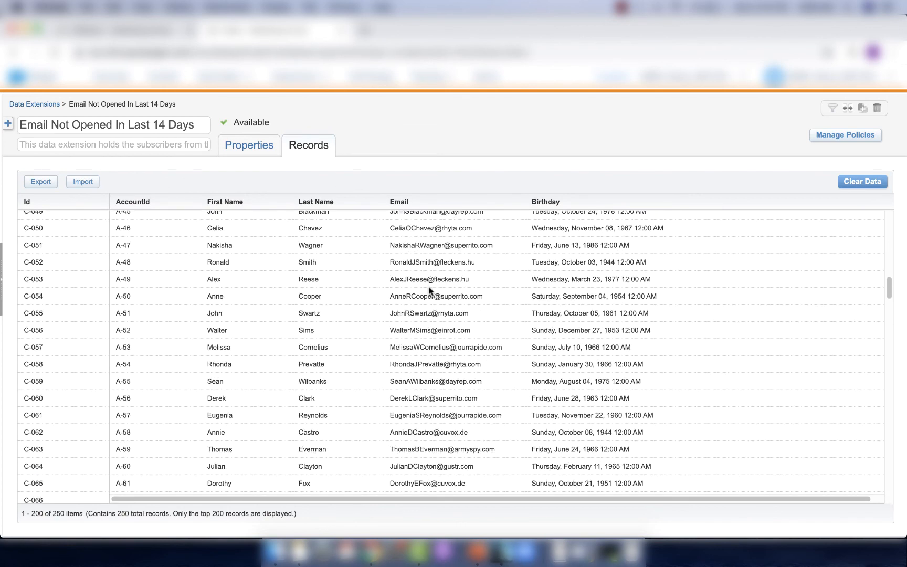
pyautogui.scroll(-17, 429, 289)
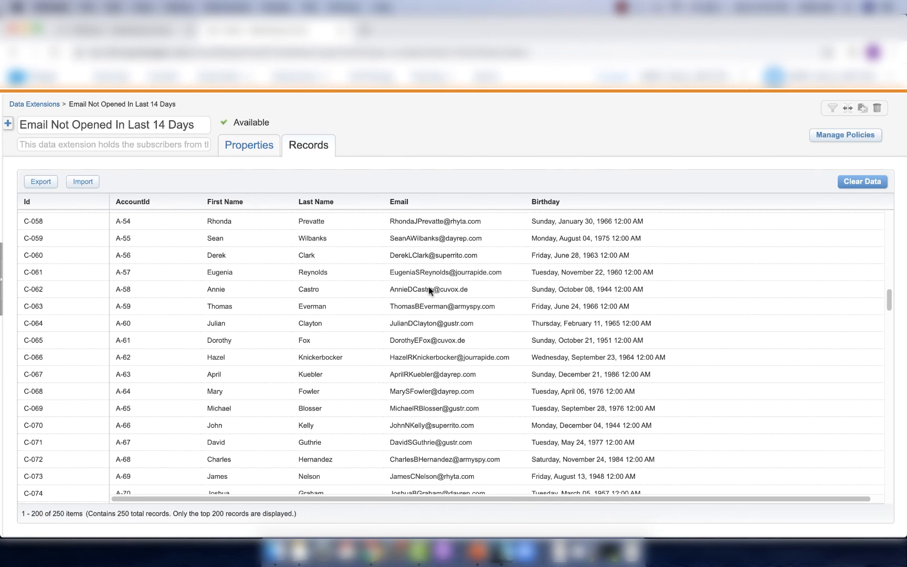
pyautogui.scroll(-15, 429, 287)
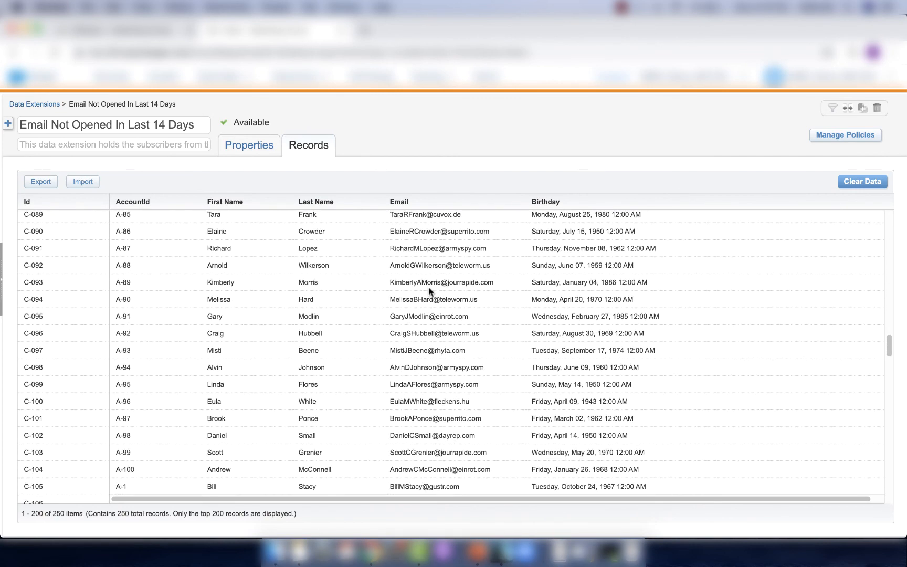
pyautogui.scroll(-20, 430, 287)
pyautogui.scroll(-8, 428, 288)
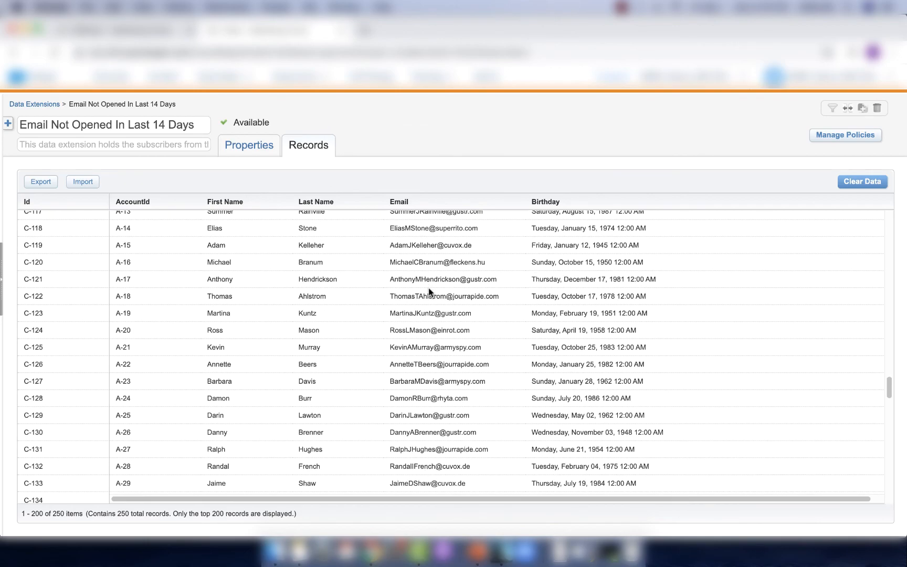
pyautogui.scroll(-1, 427, 288)
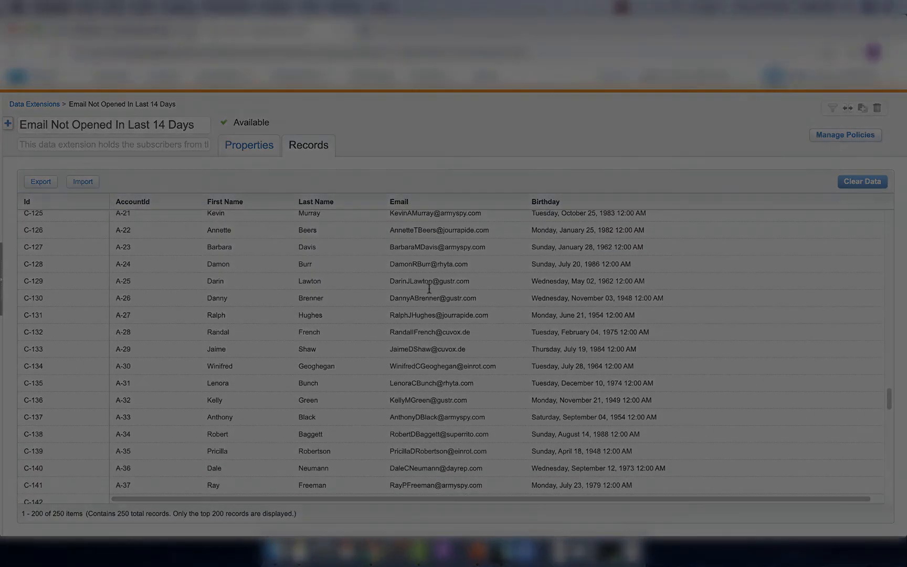